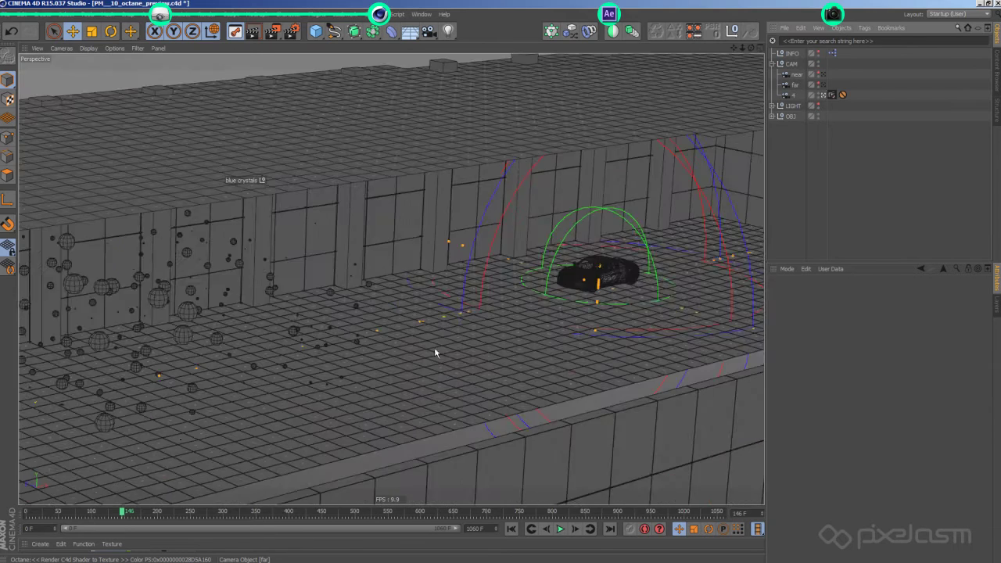
Zoom the Perspective view out to frame the whole street set and the camera frustum.
{"action": "left_click_drag", "start_coordinate": [124, 515], "coordinate": [184, 524]}
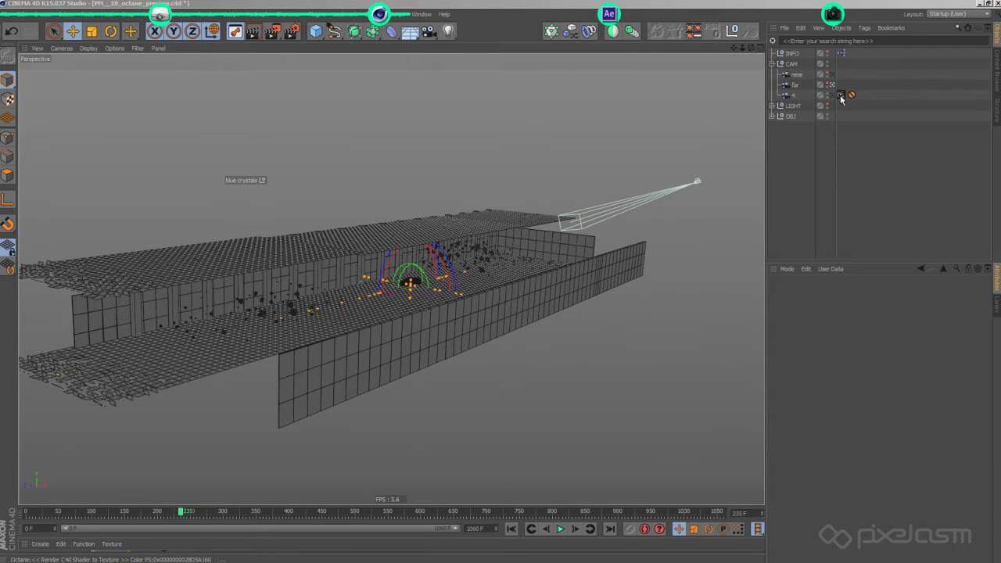
Filter the Object Manager by 'expl' and select the second Explosion FX.
{"action": "left_click", "coordinate": [866, 41]}
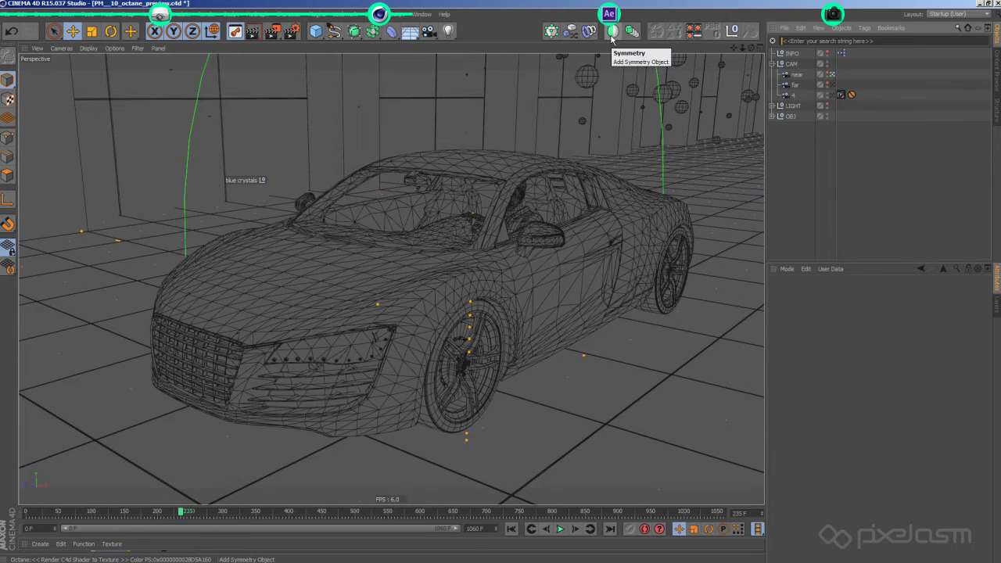
{"action": "type", "text": "expl"}
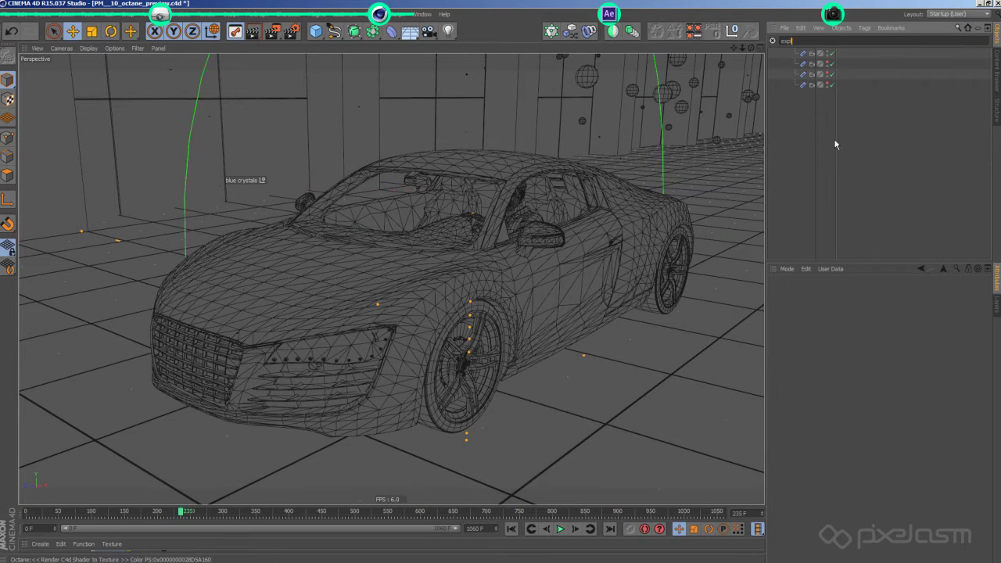
{"action": "left_click_drag", "start_coordinate": [836, 138], "coordinate": [886, 134]}
{"action": "left_click", "coordinate": [821, 64]}
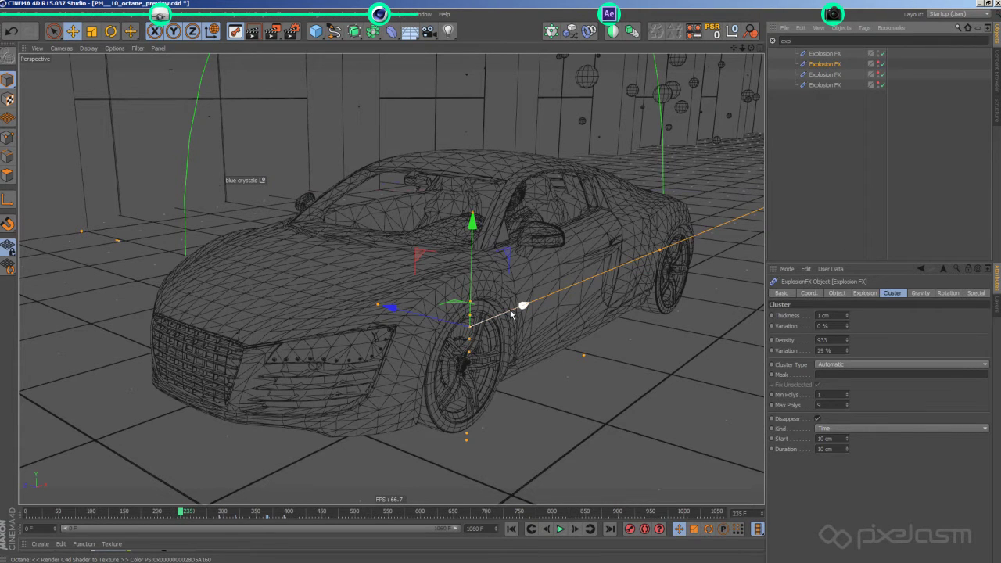
Slide the Explosion FX along X into the car's front, then select the far camera.
{"action": "left_click_drag", "start_coordinate": [512, 314], "coordinate": [563, 342]}
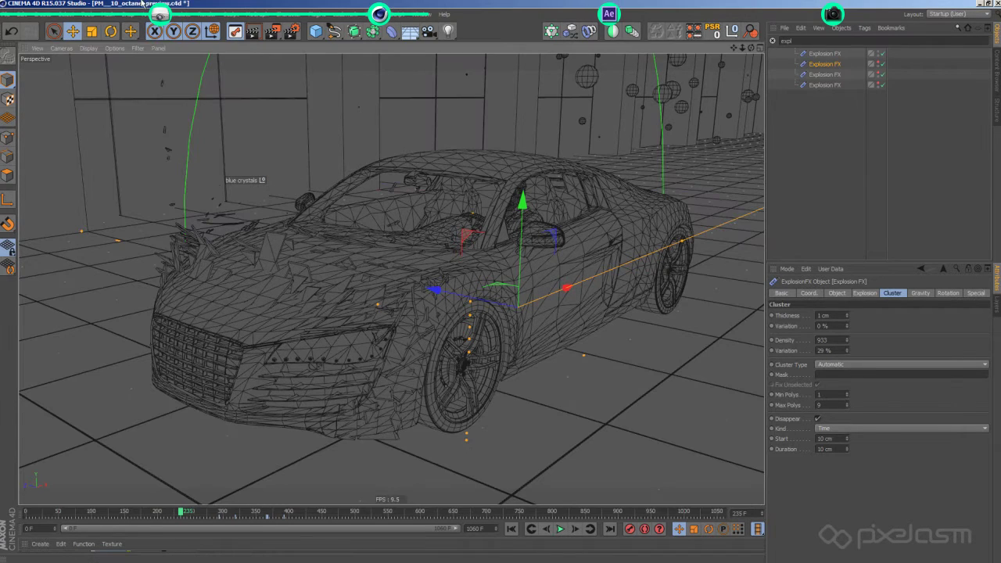
{"action": "left_click", "coordinate": [773, 40]}
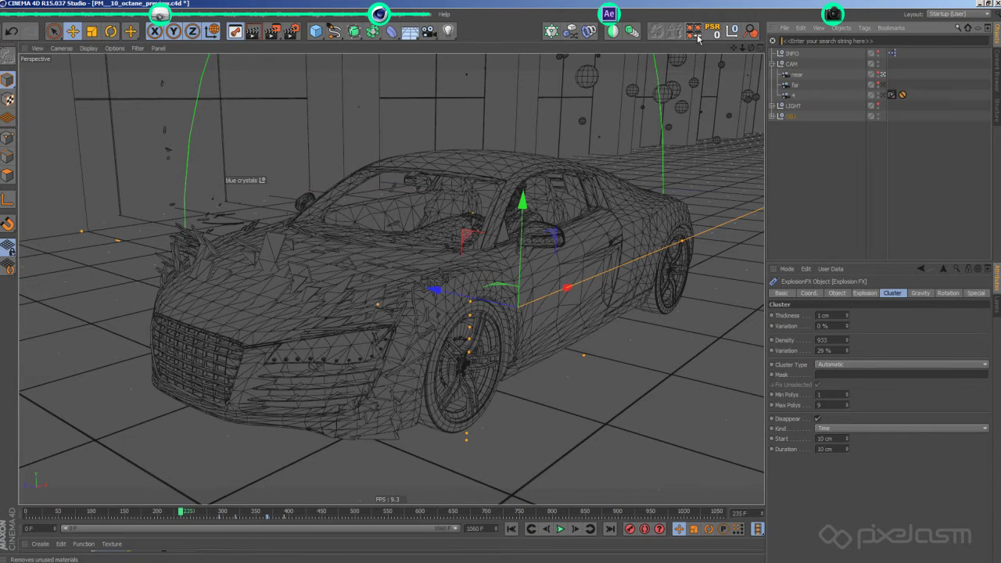
{"action": "left_click", "coordinate": [882, 84]}
Look through the far camera, jump to around frame 540, and reveal the terrain's Cloner.
{"action": "left_click", "coordinate": [794, 84]}
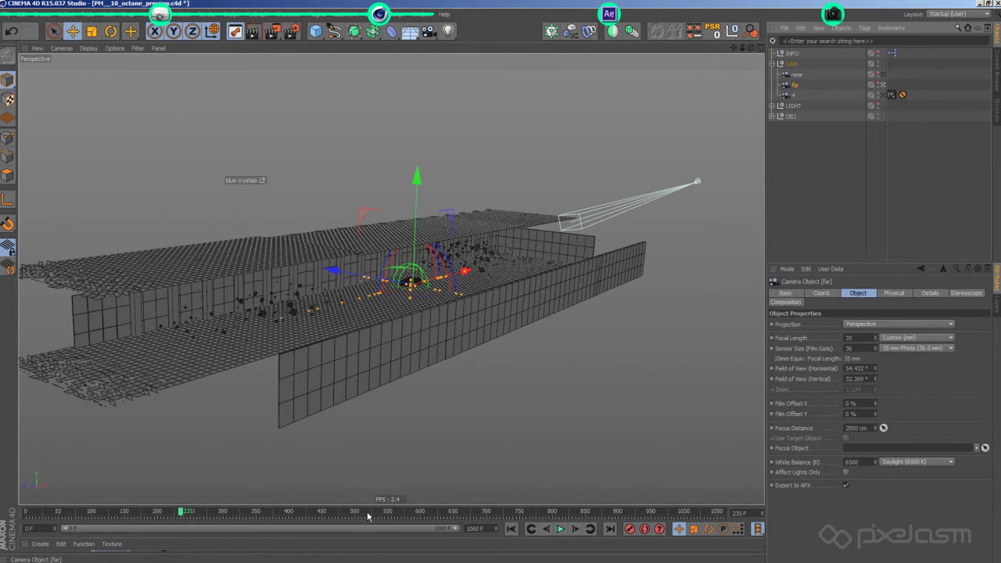
{"action": "left_click_drag", "start_coordinate": [368, 516], "coordinate": [382, 513]}
{"action": "left_click", "coordinate": [459, 308]}
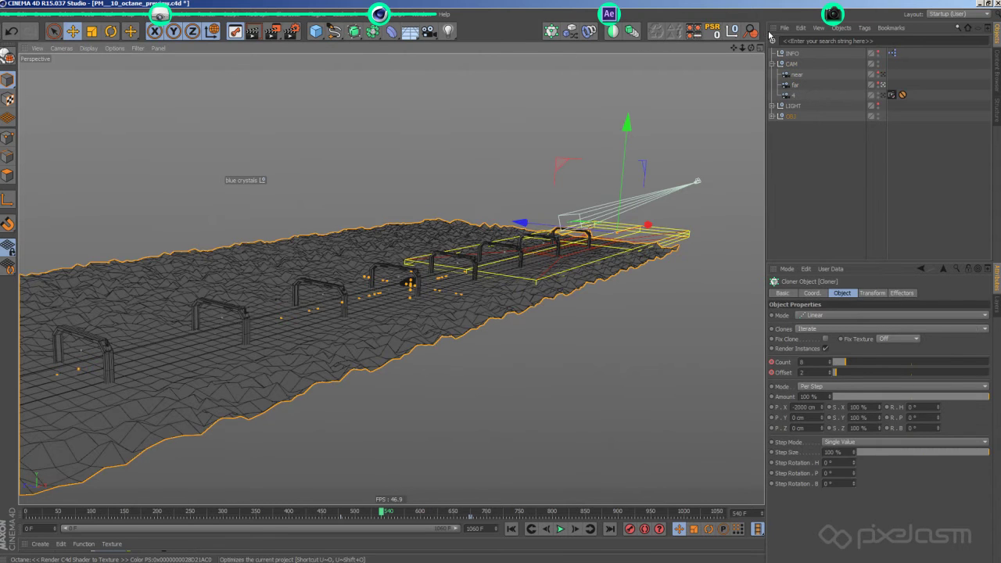
{"action": "key", "text": "s"}
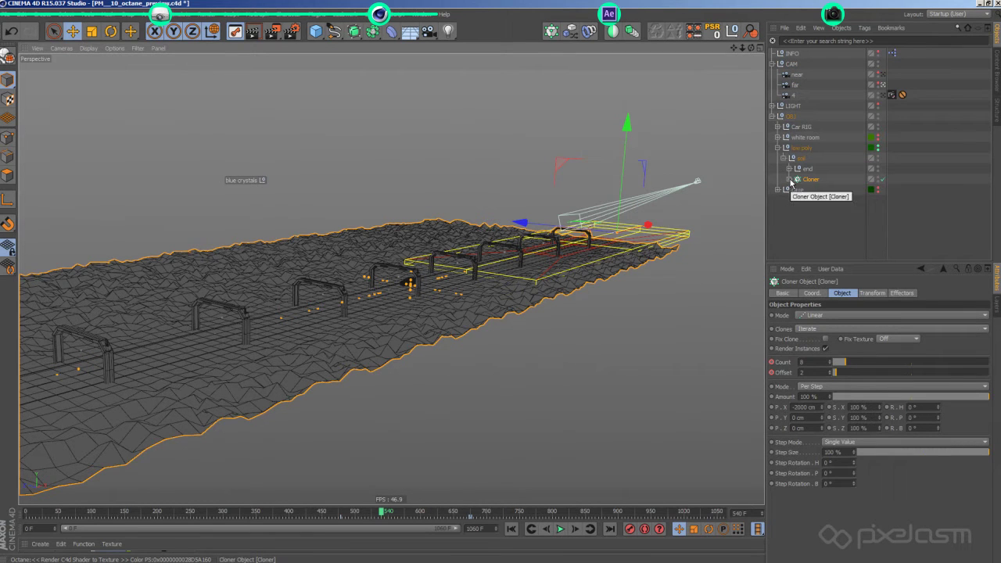
Toggle the terrain Cloner off and on, scrub toward frame 576, and deselect.
{"action": "left_click", "coordinate": [881, 179]}
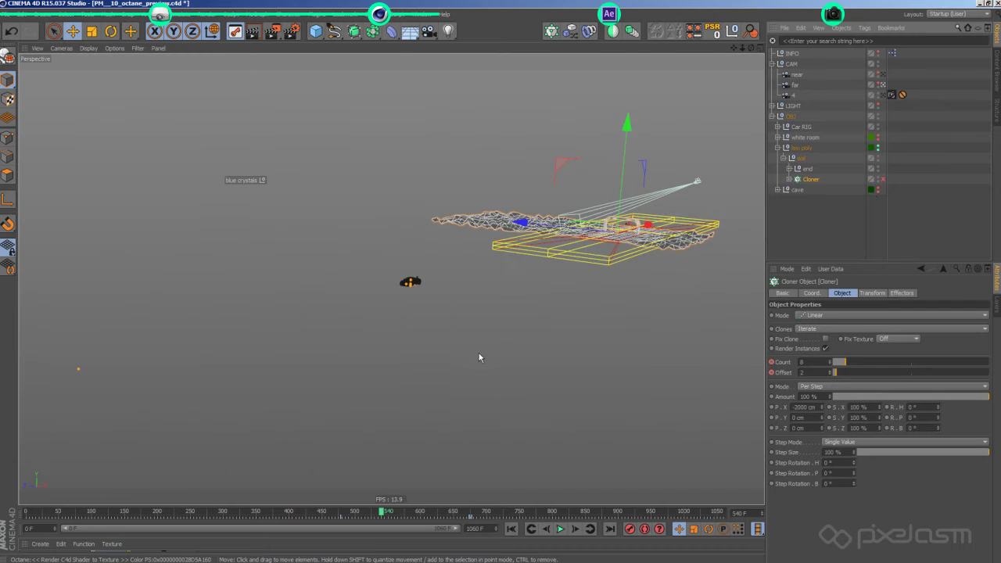
{"action": "left_click_drag", "start_coordinate": [385, 512], "coordinate": [406, 507]}
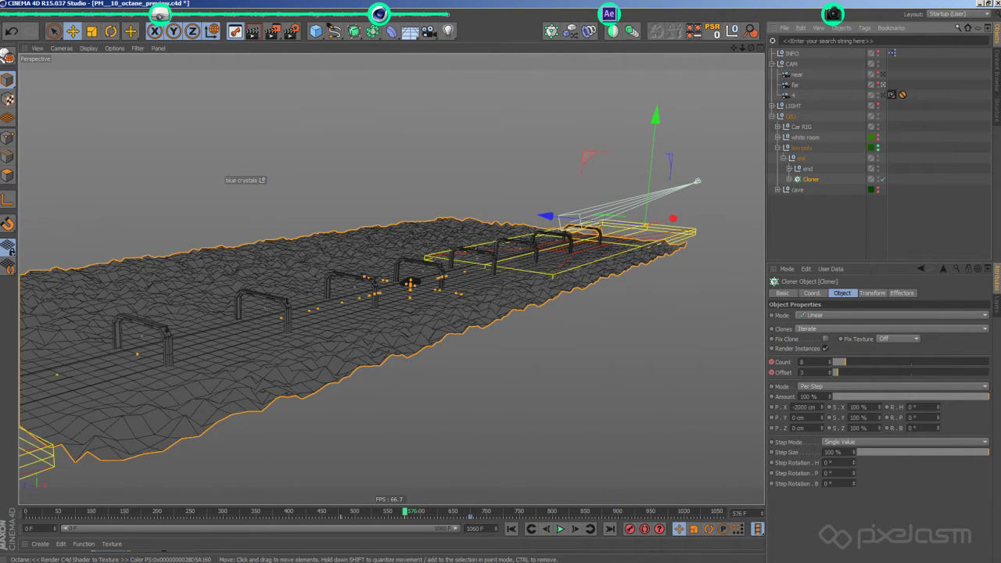
{"action": "left_click", "coordinate": [323, 458]}
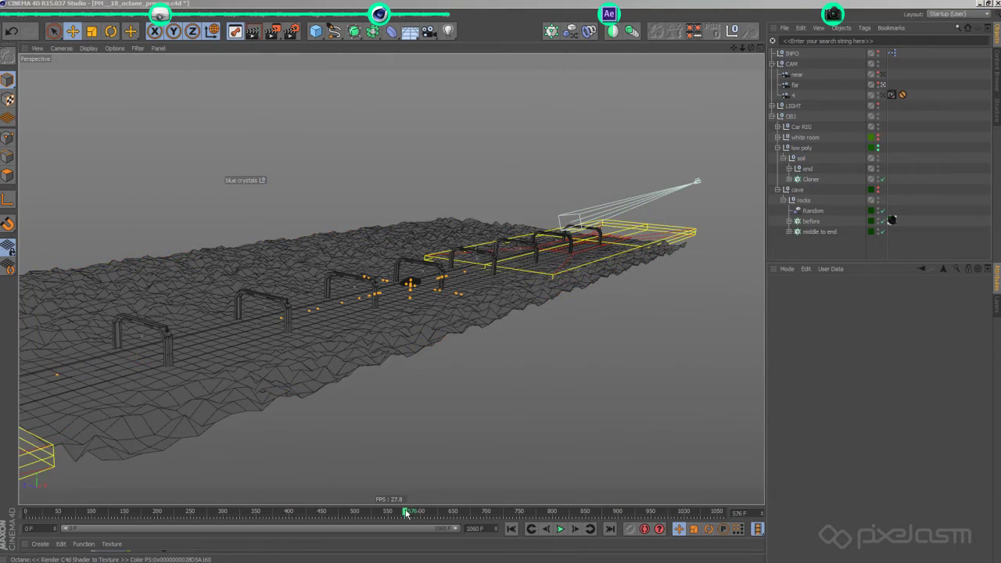
Scrub into the cave section, switch to the near camera, and orbit around the car.
{"action": "left_click_drag", "start_coordinate": [406, 512], "coordinate": [509, 517]}
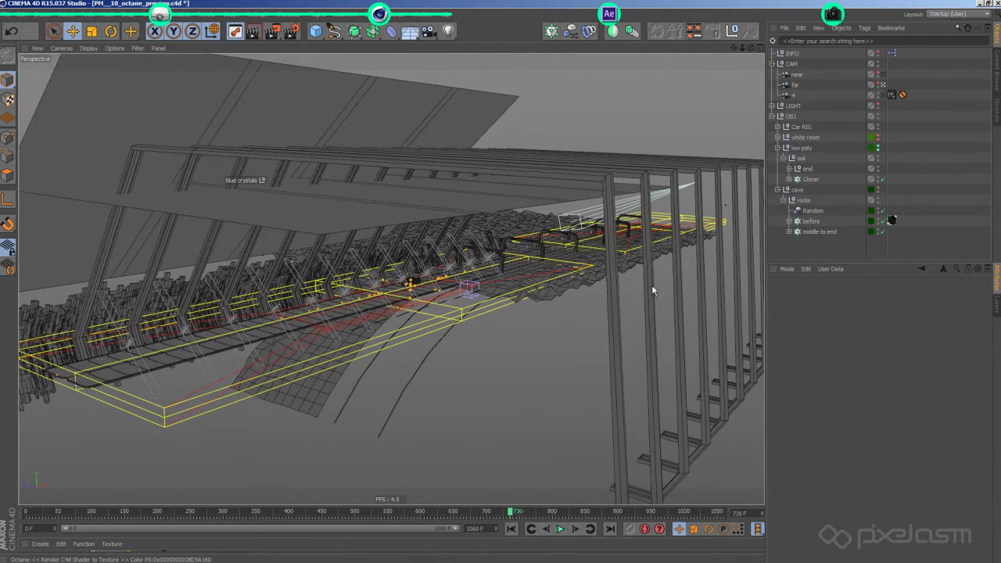
{"action": "left_click", "coordinate": [882, 74]}
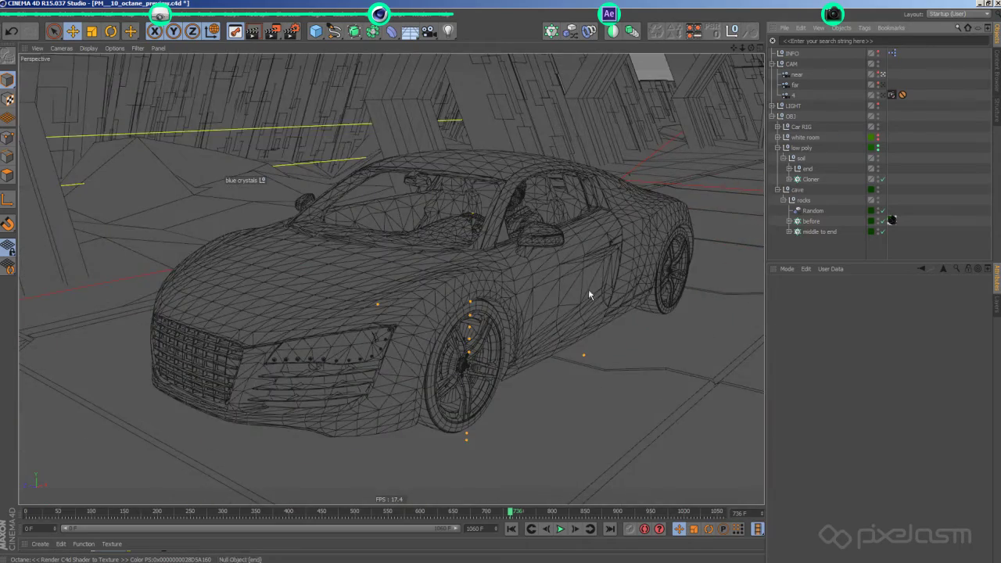
{"action": "left_click_drag", "start_coordinate": [589, 295], "coordinate": [390, 279], "text": "alt"}
{"action": "scroll", "coordinate": [391, 280], "scroll_direction": "down", "scroll_amount": 10}
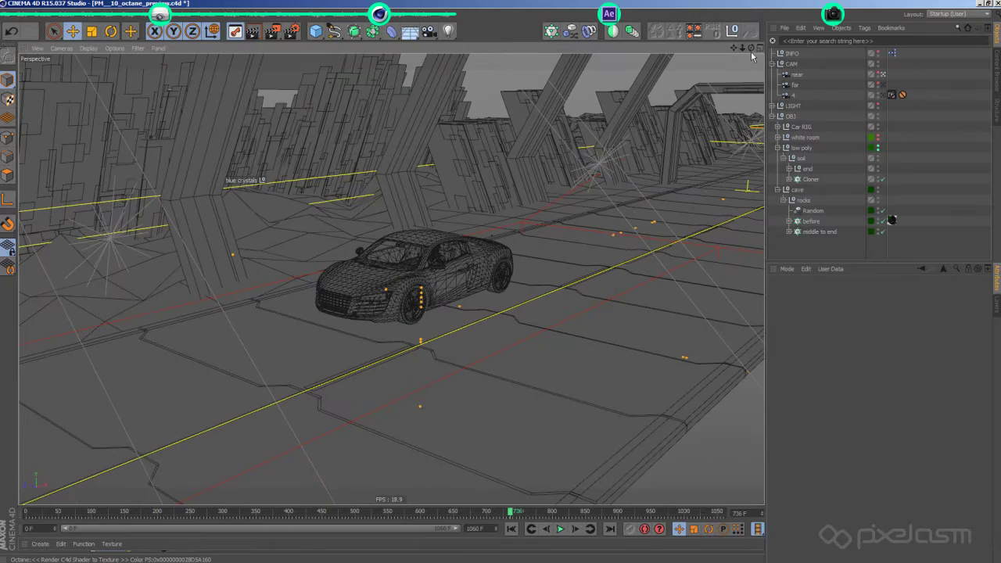
{"action": "left_click_drag", "start_coordinate": [751, 49], "coordinate": [673, 51]}
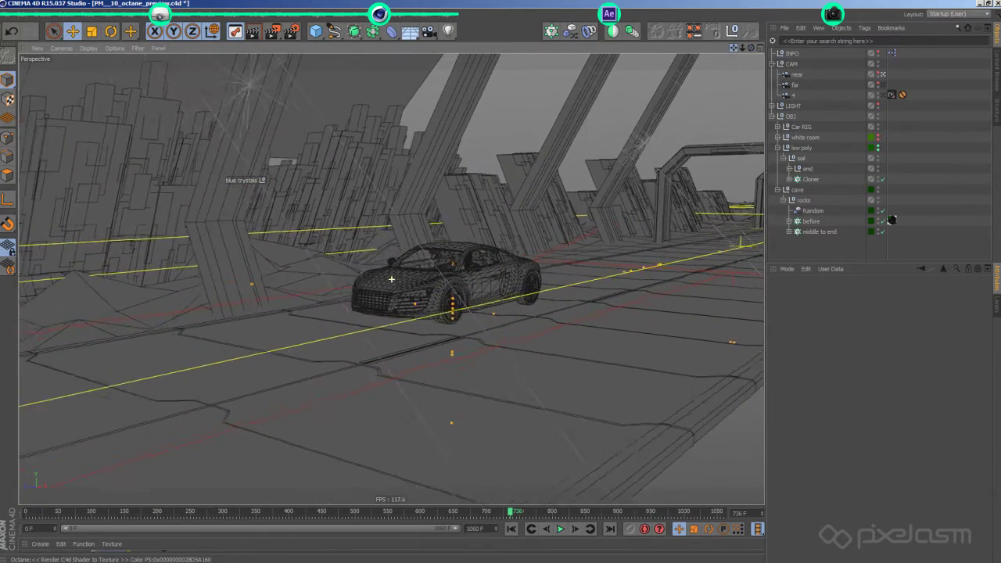
{"action": "left_click_drag", "start_coordinate": [390, 279], "coordinate": [391, 279], "text": "alt"}
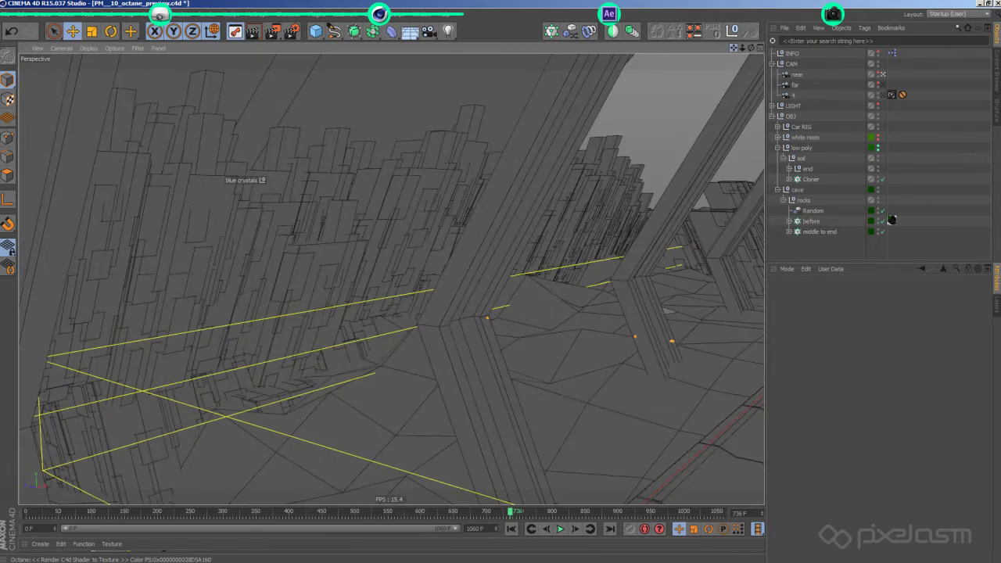
{"action": "left_click_drag", "start_coordinate": [391, 438], "coordinate": [462, 444], "text": "alt"}
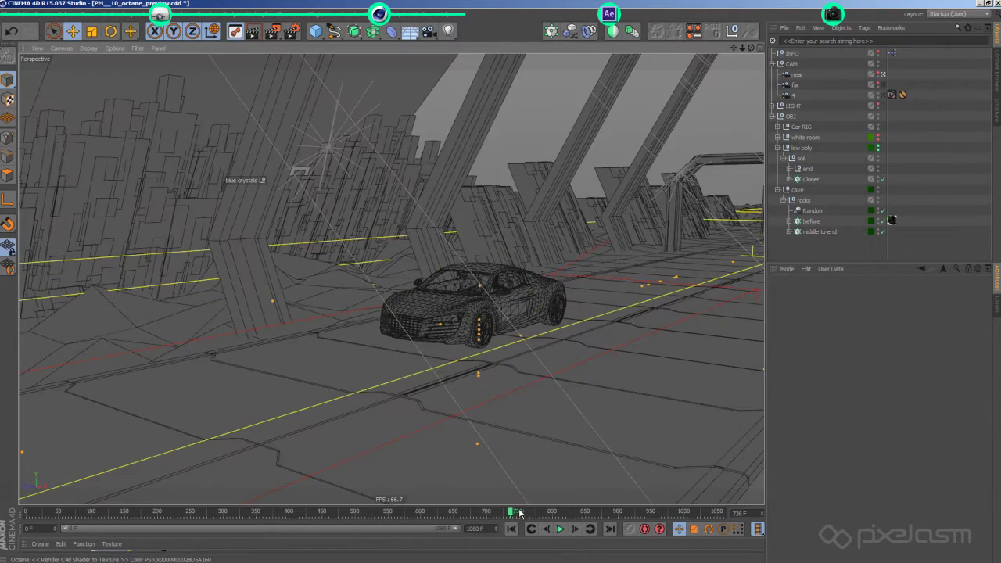
Advance to frame 817 and dolly through the crystals up to the car.
{"action": "left_click_drag", "start_coordinate": [519, 512], "coordinate": [563, 508]}
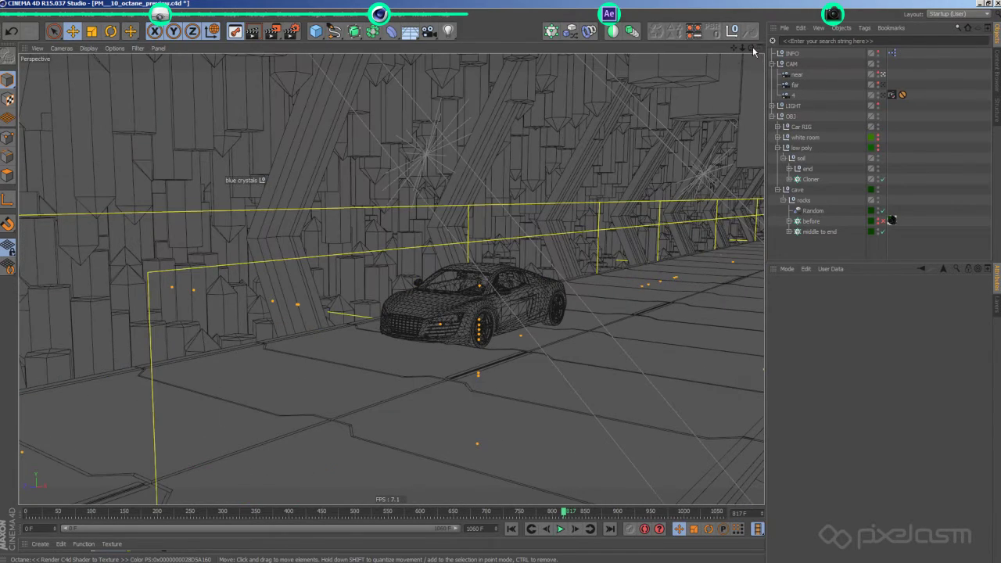
{"action": "left_click_drag", "start_coordinate": [469, 313], "coordinate": [375, 313], "text": "alt"}
{"action": "left_click_drag", "start_coordinate": [391, 279], "coordinate": [391, 279], "text": "alt"}
{"action": "left_click_drag", "start_coordinate": [734, 48], "coordinate": [749, 48]}
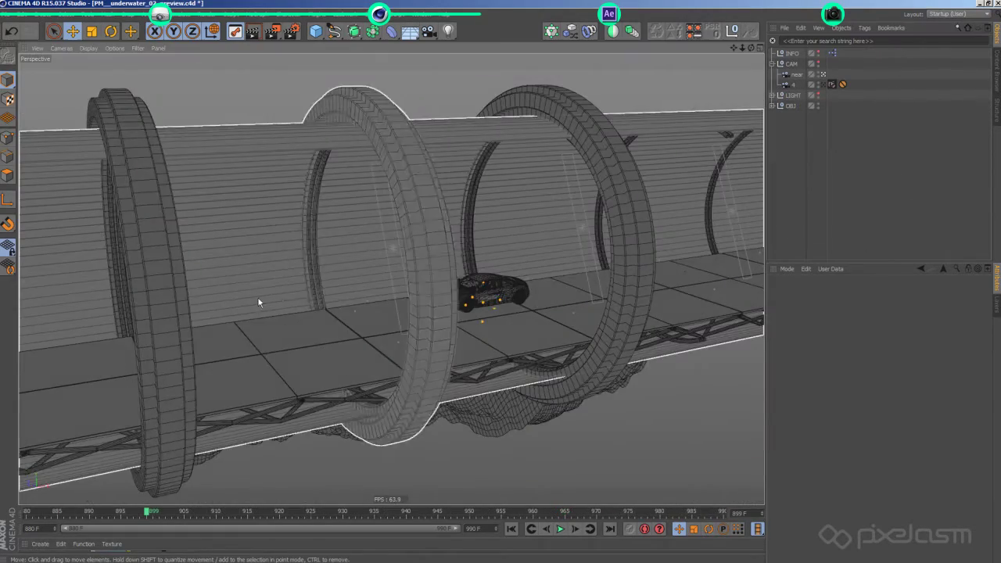
Move in on the underwater tunnel's rounded end and select its Cloth Surface.
{"action": "left_click_drag", "start_coordinate": [259, 302], "coordinate": [328, 285], "text": "alt"}
{"action": "left_click_drag", "start_coordinate": [341, 201], "coordinate": [295, 206], "text": "alt"}
{"action": "left_click", "coordinate": [295, 206]}
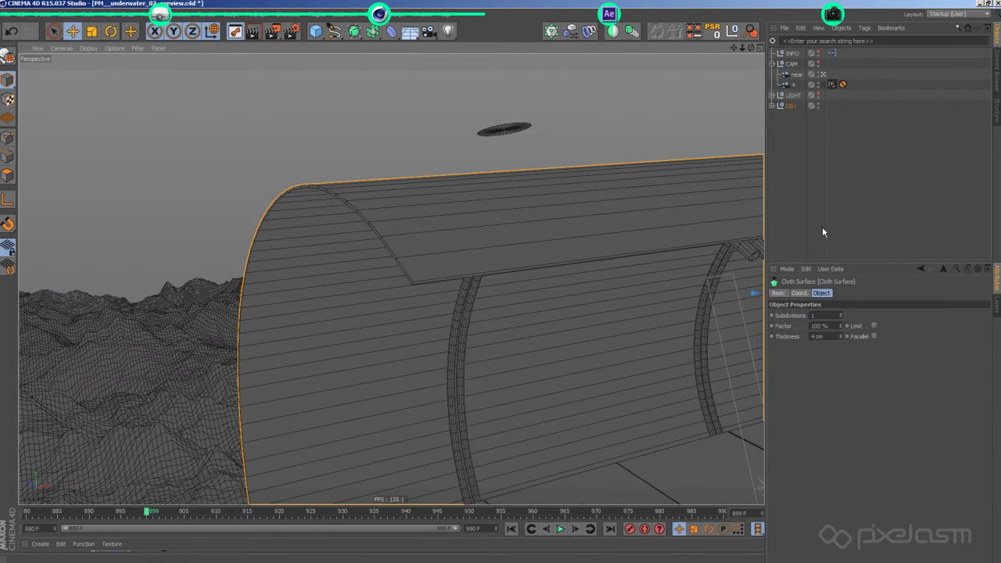
Raise the Cloth Surface thickness from 4 cm to 13 cm and toggle its visibility.
{"action": "left_click_drag", "start_coordinate": [842, 336], "coordinate": [842, 313]}
{"action": "left_click", "coordinate": [772, 105]}
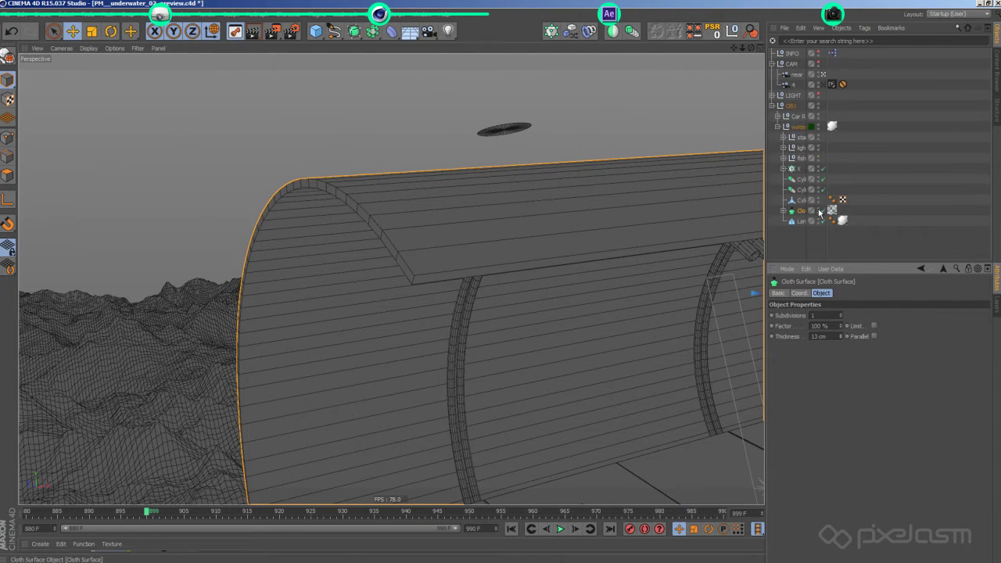
{"action": "left_click", "coordinate": [818, 209]}
{"action": "left_click_drag", "start_coordinate": [614, 327], "coordinate": [126, 314], "text": "alt"}
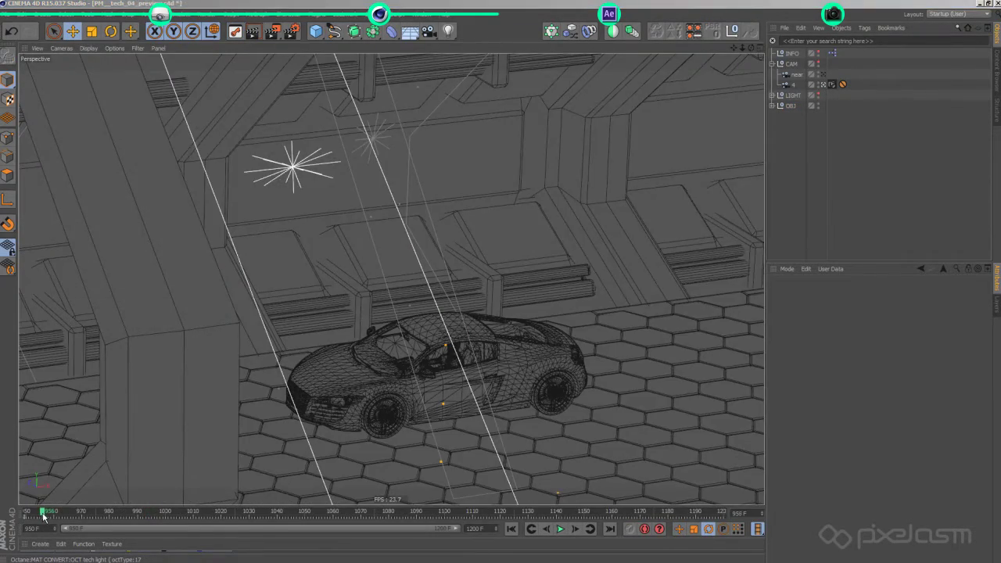
Switch to the near camera and set the timeline to about frame 1042.
{"action": "left_click_drag", "start_coordinate": [43, 516], "coordinate": [291, 511]}
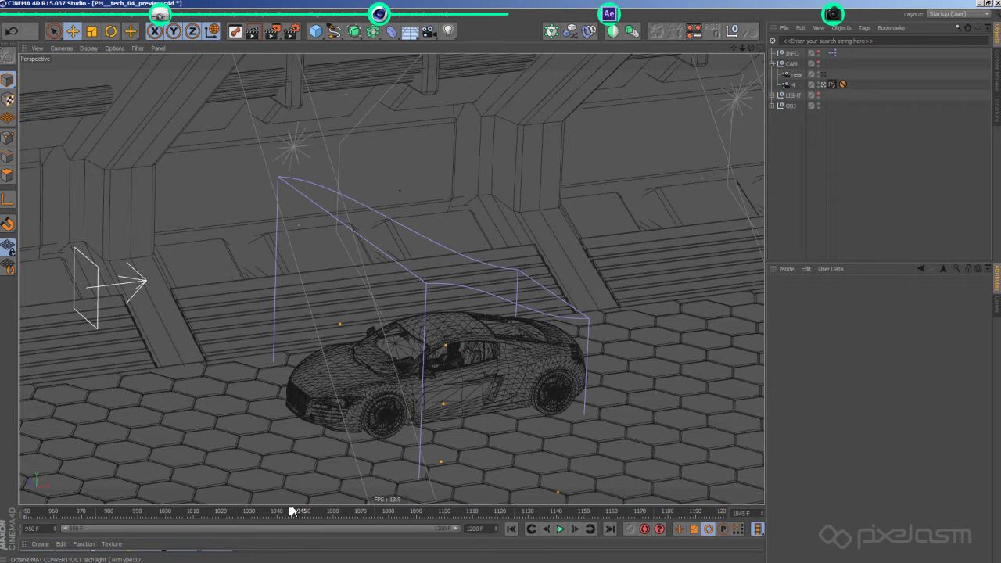
{"action": "left_click", "coordinate": [822, 74]}
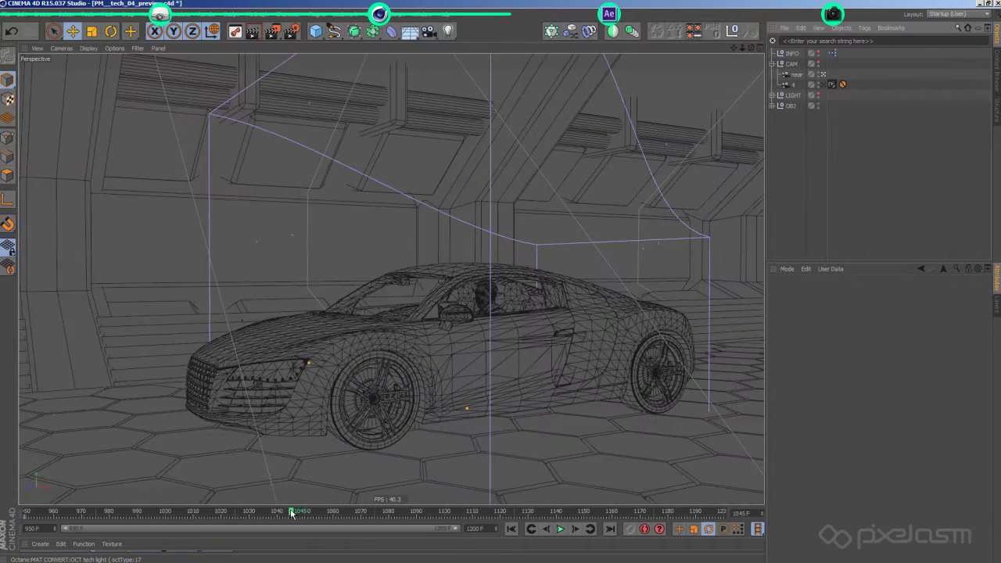
{"action": "mouse_move", "coordinate": [292, 511]}
{"action": "left_mouse_down"}
{"action": "mouse_move", "coordinate": [268, 514]}
{"action": "mouse_move", "coordinate": [330, 496]}
{"action": "mouse_move", "coordinate": [326, 502]}
{"action": "left_mouse_up"}
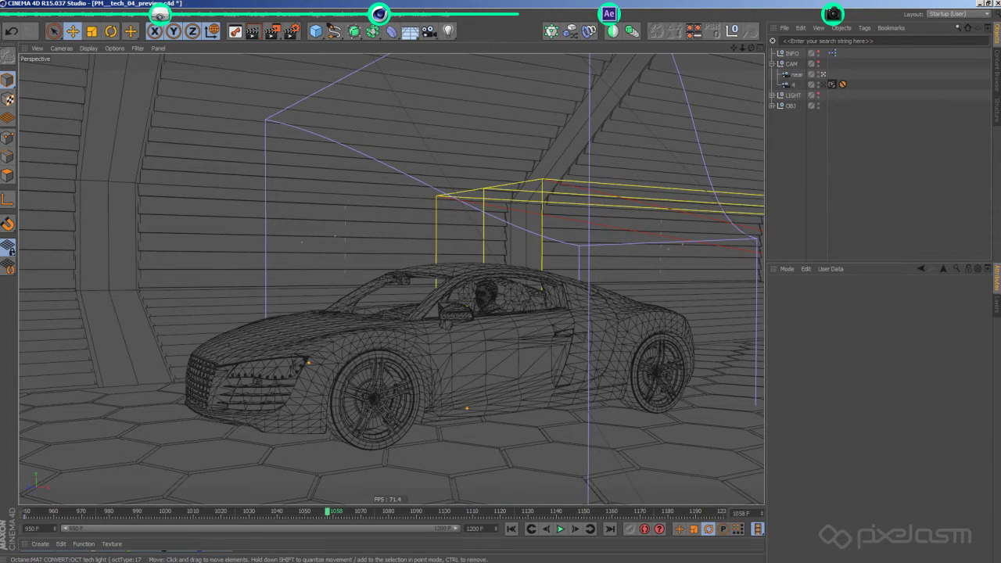
Select the car, advance to frame 1104, and orbit closer to the particle streams.
{"action": "left_click", "coordinate": [469, 344]}
{"action": "key", "text": "F8"}
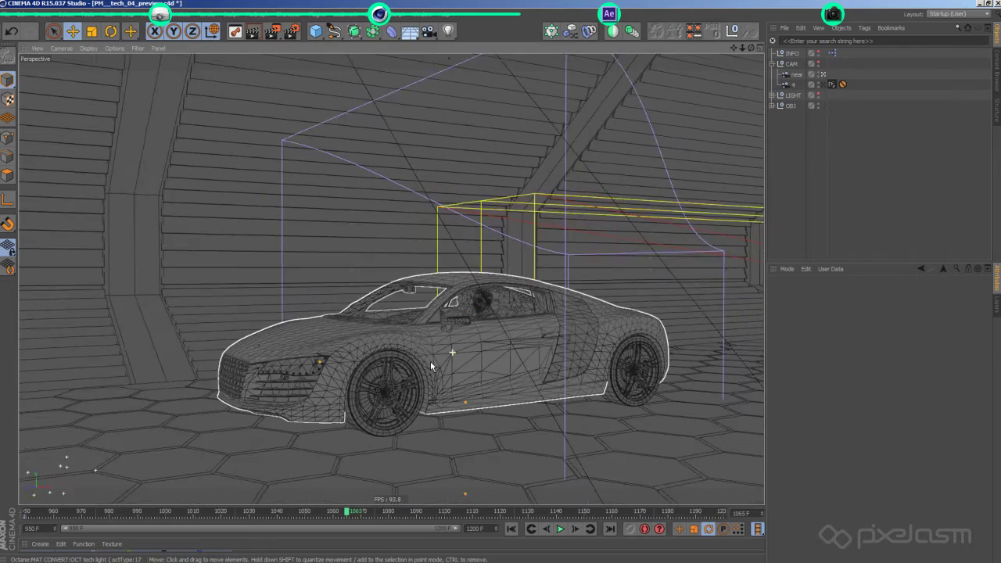
{"action": "left_click_drag", "start_coordinate": [348, 515], "coordinate": [454, 485]}
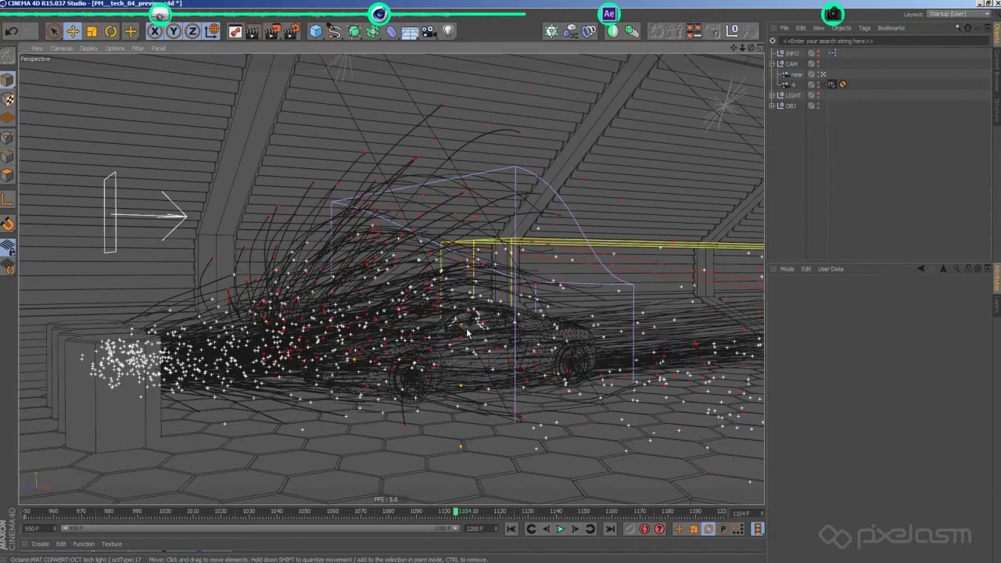
{"action": "left_click_drag", "start_coordinate": [434, 320], "coordinate": [523, 322], "text": "alt"}
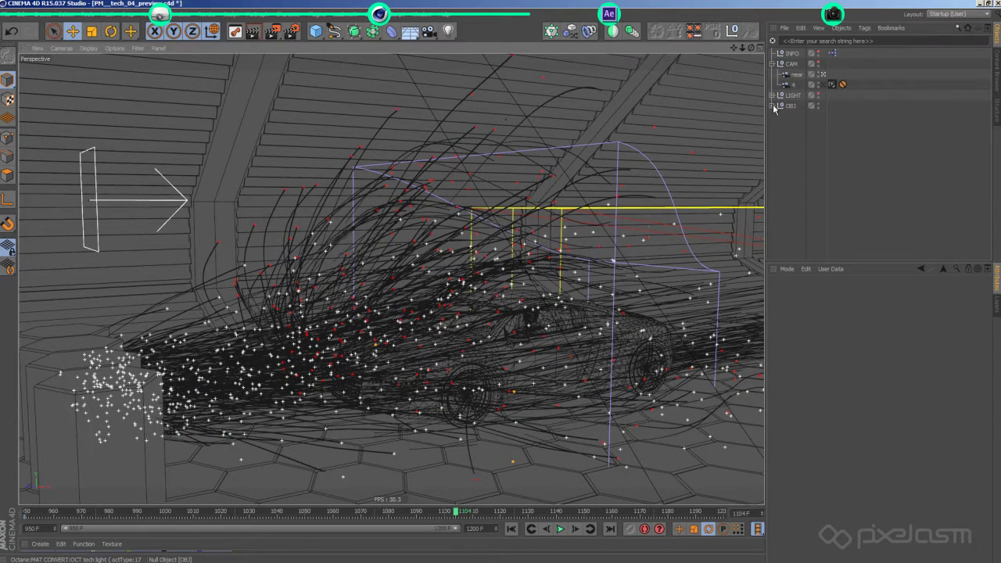
Expand the OBJ, tech, particles, TP trace and hit groups in the Object Manager.
{"action": "left_click", "coordinate": [773, 106]}
{"action": "left_click", "coordinate": [777, 126]}
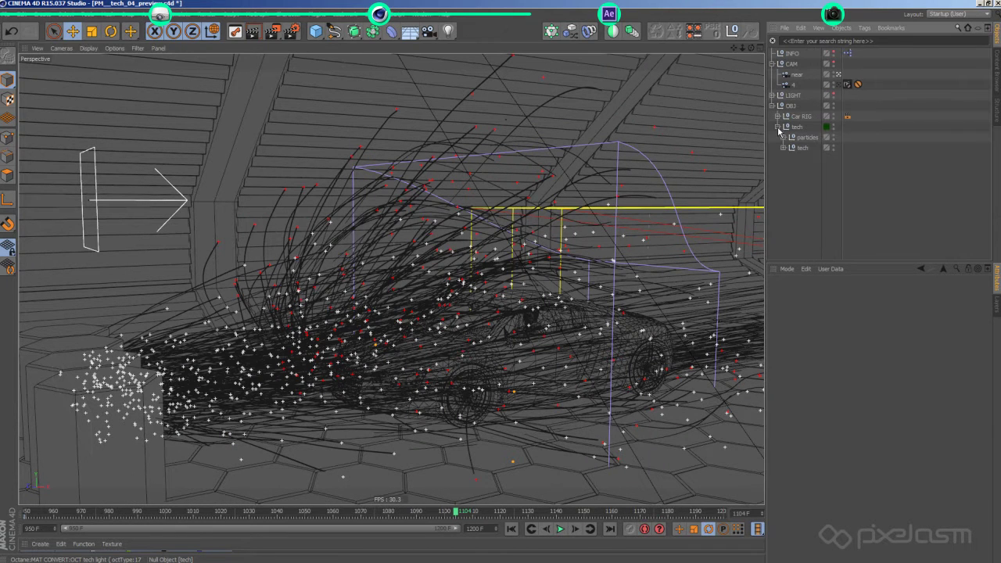
{"action": "left_click", "coordinate": [783, 137]}
{"action": "left_click", "coordinate": [789, 158]}
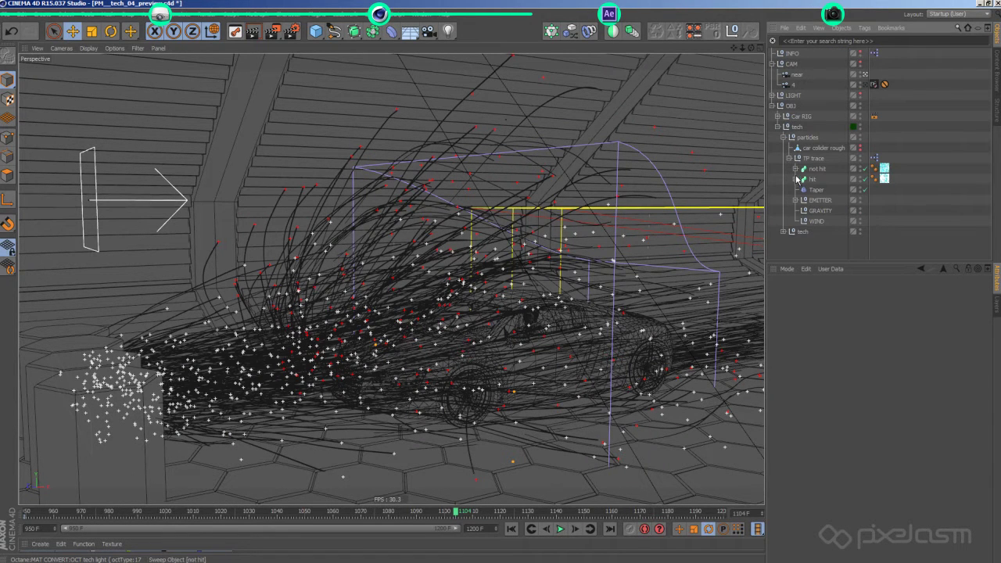
{"action": "left_click", "coordinate": [795, 179]}
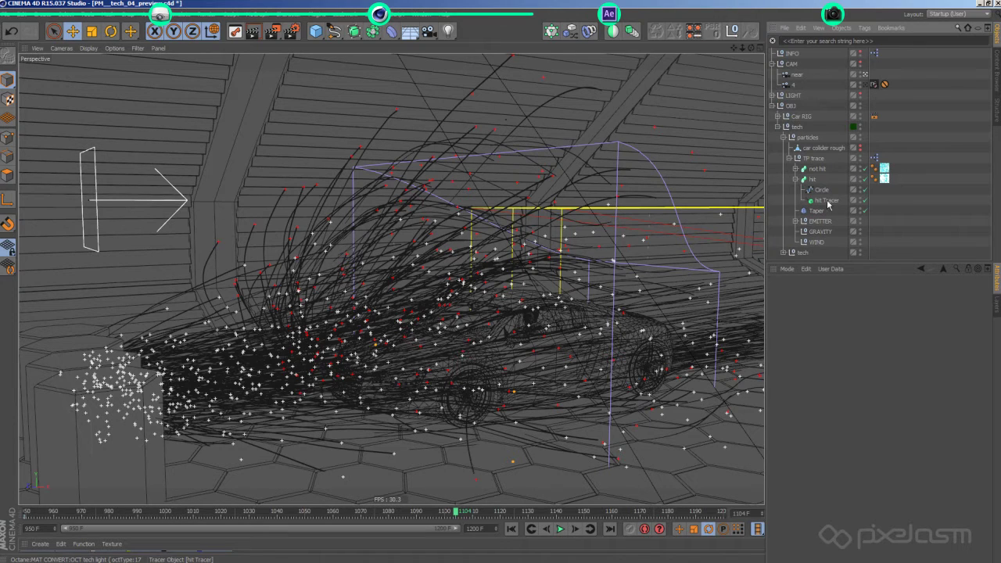
Inspect the hit Tracer, Circle profile and hit sweep, then clear the selection.
{"action": "left_click", "coordinate": [828, 202]}
{"action": "left_click", "coordinate": [824, 192]}
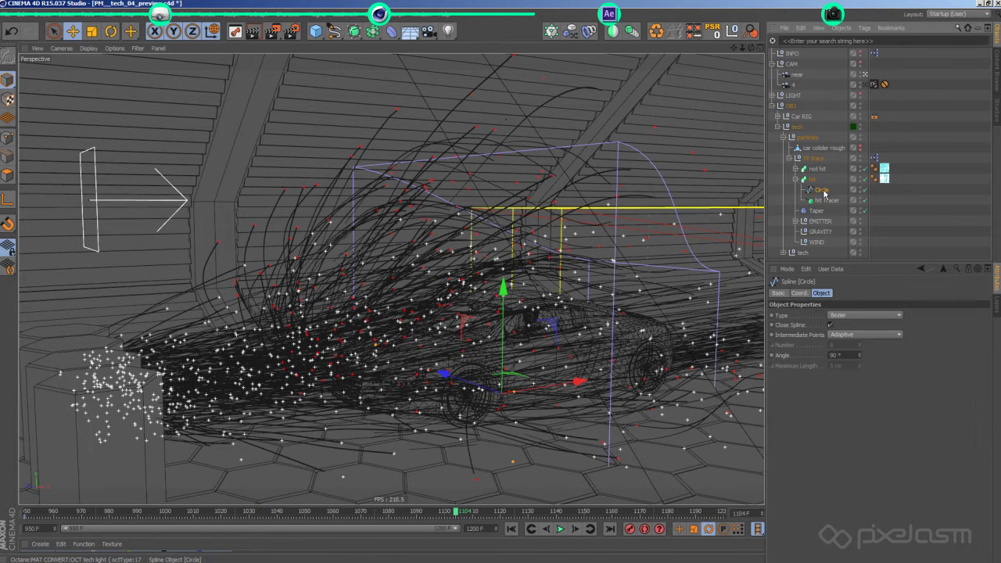
{"action": "left_click", "coordinate": [813, 181]}
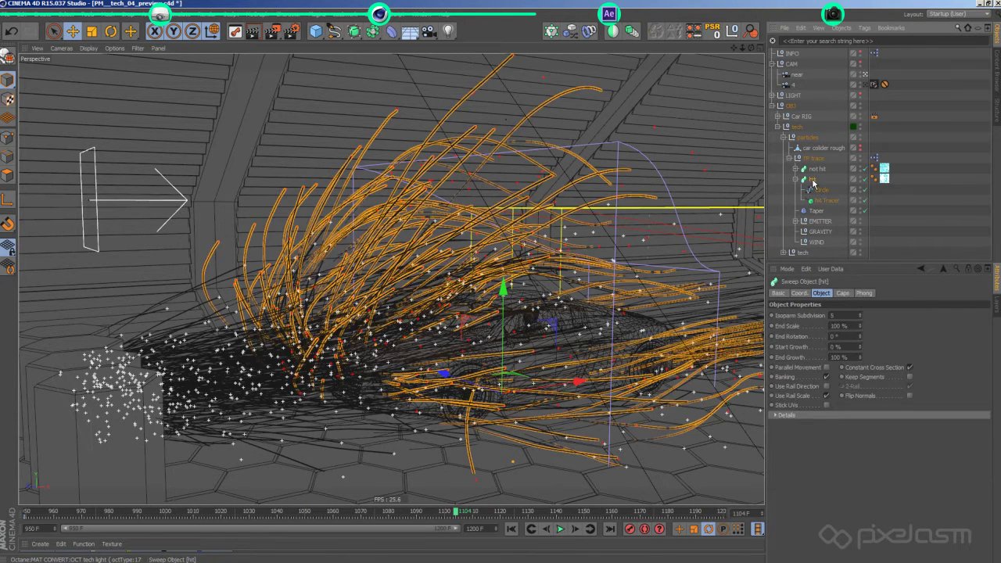
{"action": "left_click", "coordinate": [894, 215]}
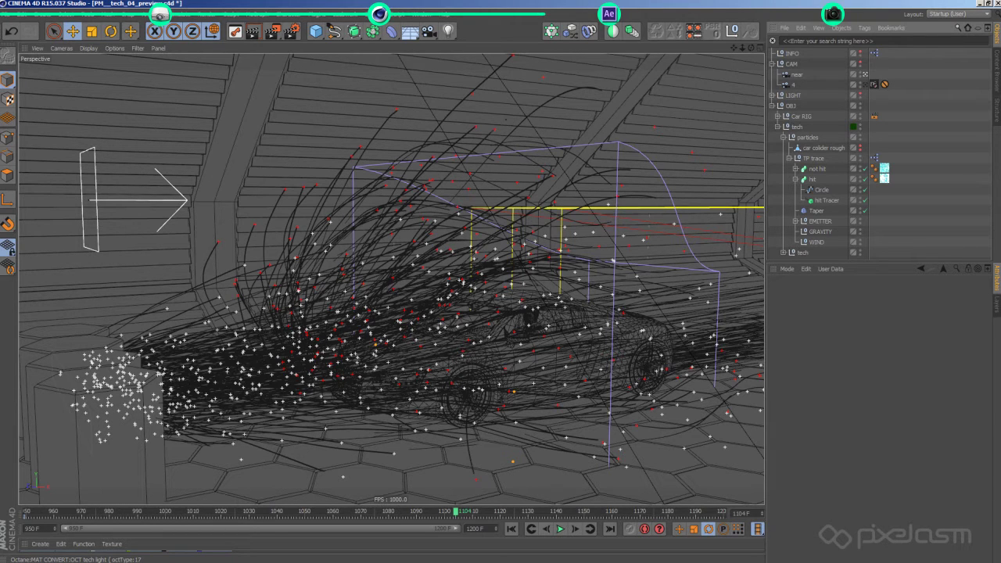
Open the particle XPresso Editor and inspect the EMITTER, PDeflector and PWind nodes.
{"action": "double_click", "coordinate": [873, 157]}
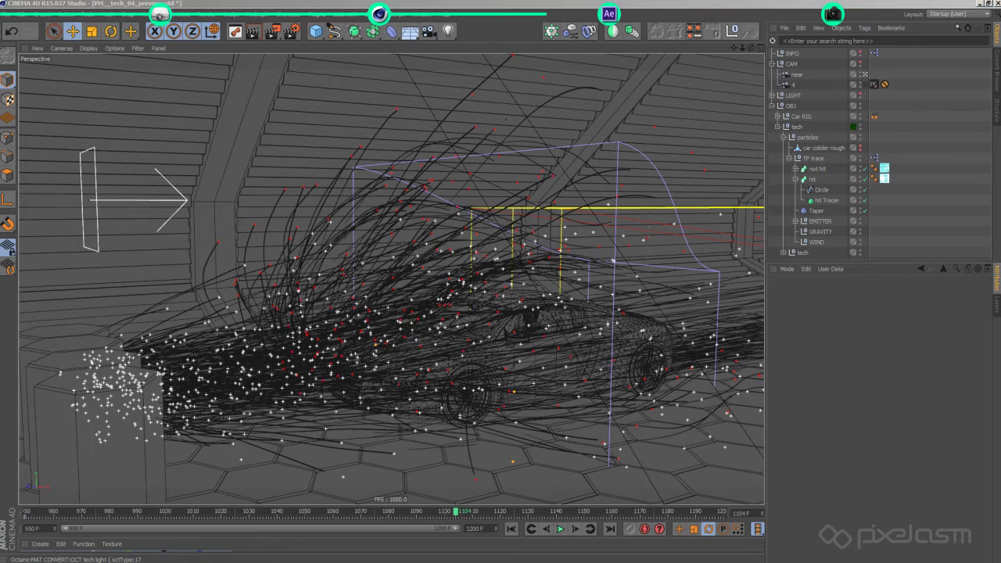
{"action": "left_click_drag", "start_coordinate": [494, 175], "coordinate": [479, 146]}
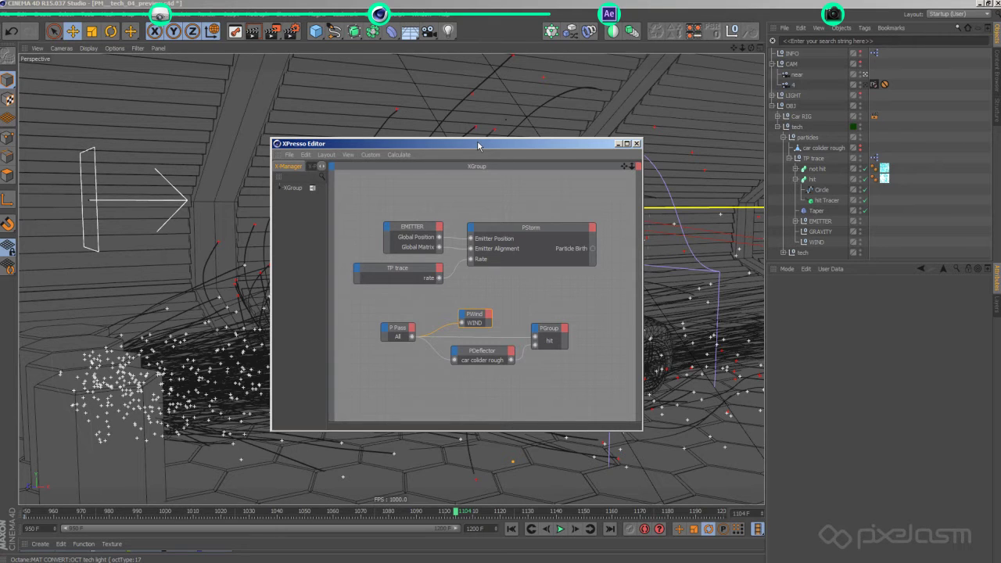
{"action": "left_click", "coordinate": [419, 233]}
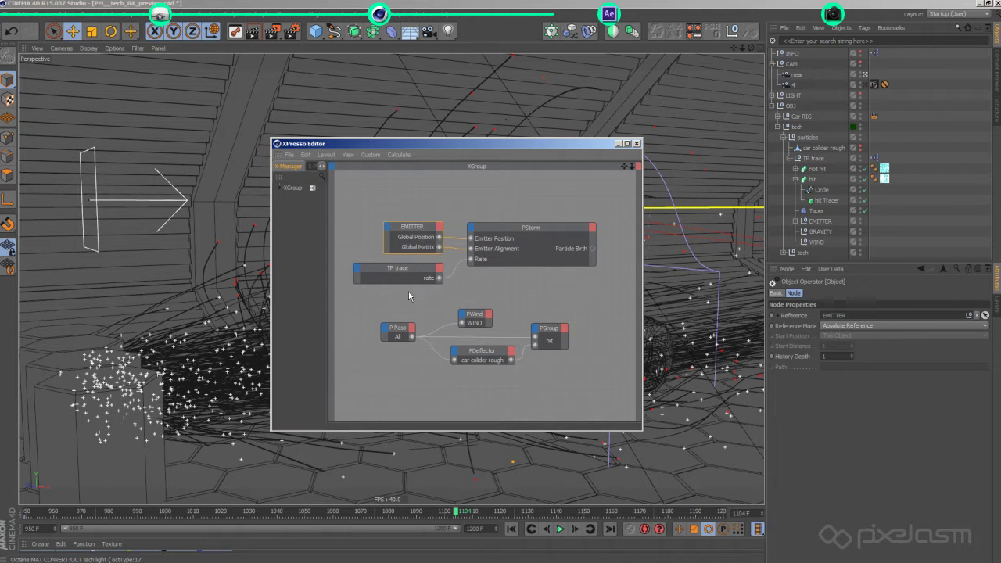
{"action": "left_click", "coordinate": [453, 352]}
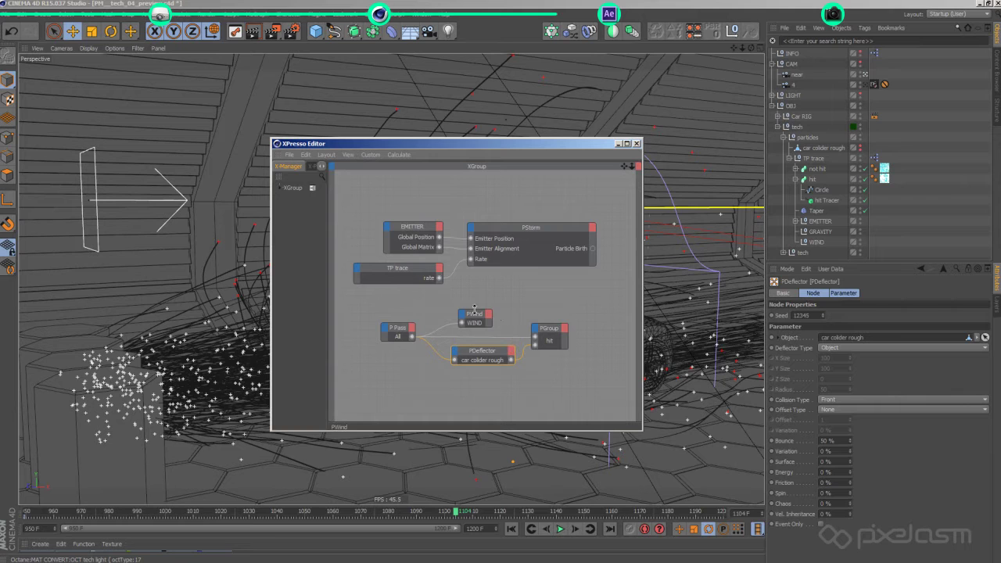
{"action": "left_click", "coordinate": [475, 314]}
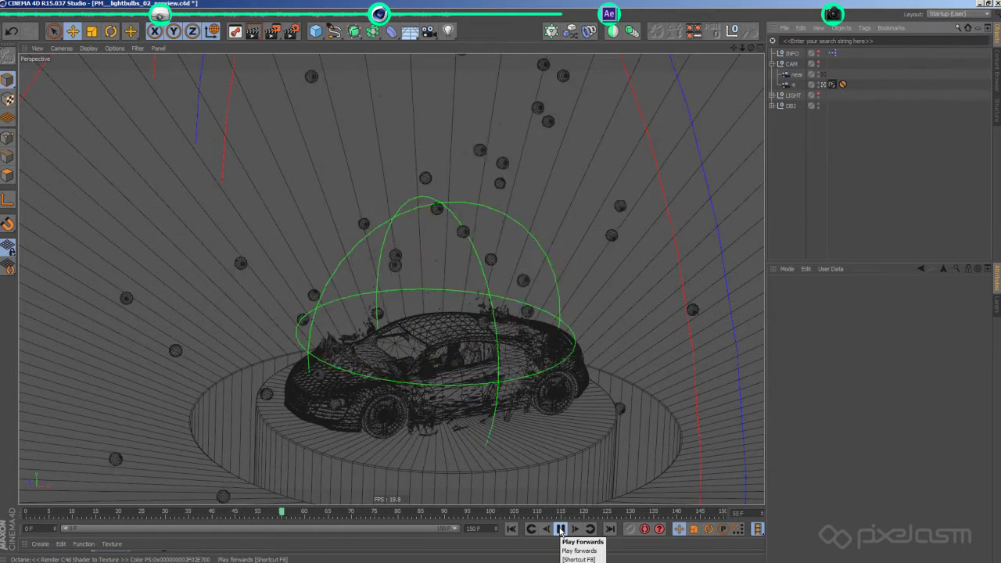
Stop the lightbulbs playback and orbit out to see the whole turntable stage.
{"action": "left_click", "coordinate": [561, 529]}
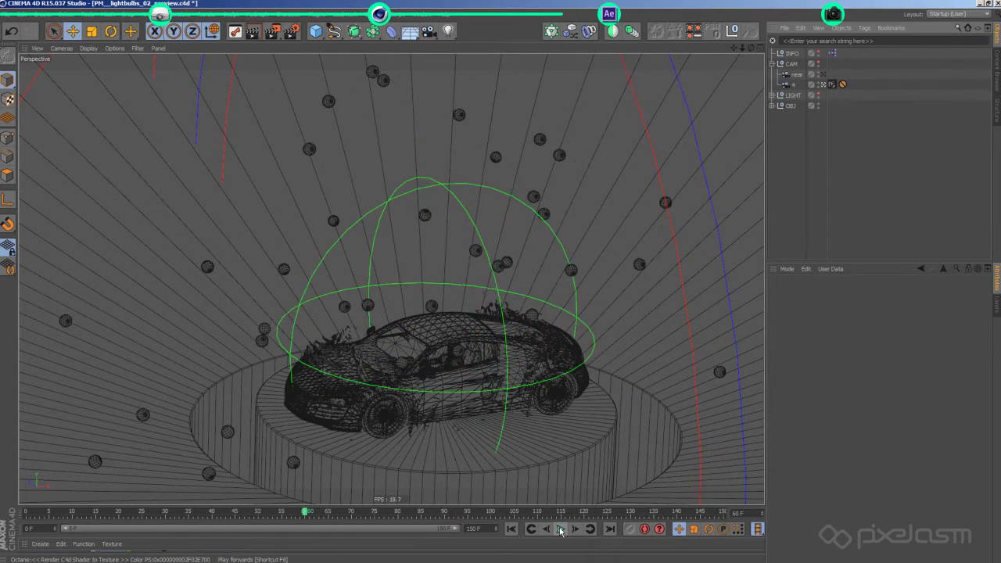
{"action": "left_click", "coordinate": [822, 75]}
{"action": "left_click_drag", "start_coordinate": [410, 354], "coordinate": [422, 284], "text": "alt"}
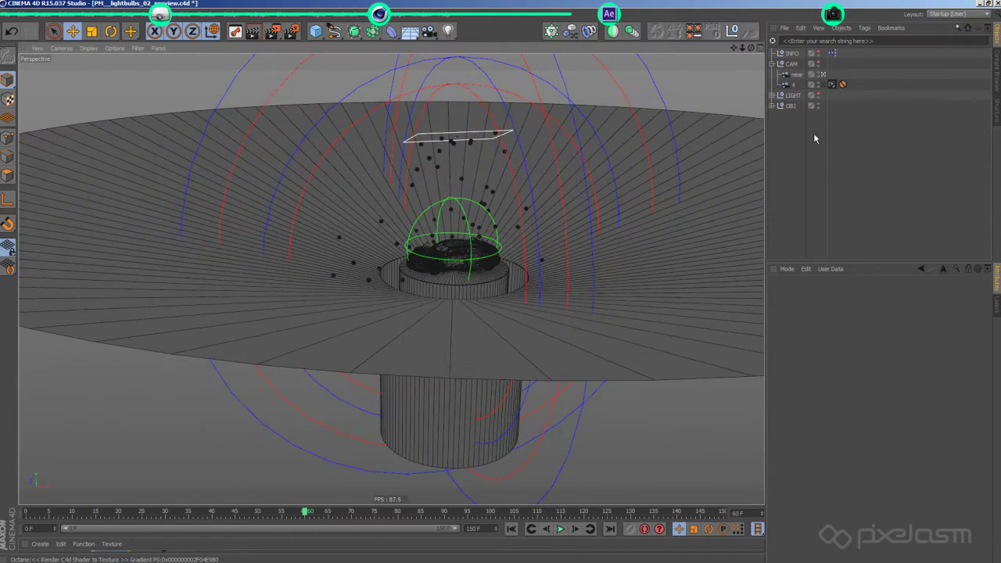
Play the animation from the start, move to about frame 44, and activate the near camera.
{"action": "left_click", "coordinate": [837, 168]}
{"action": "left_click", "coordinate": [560, 529]}
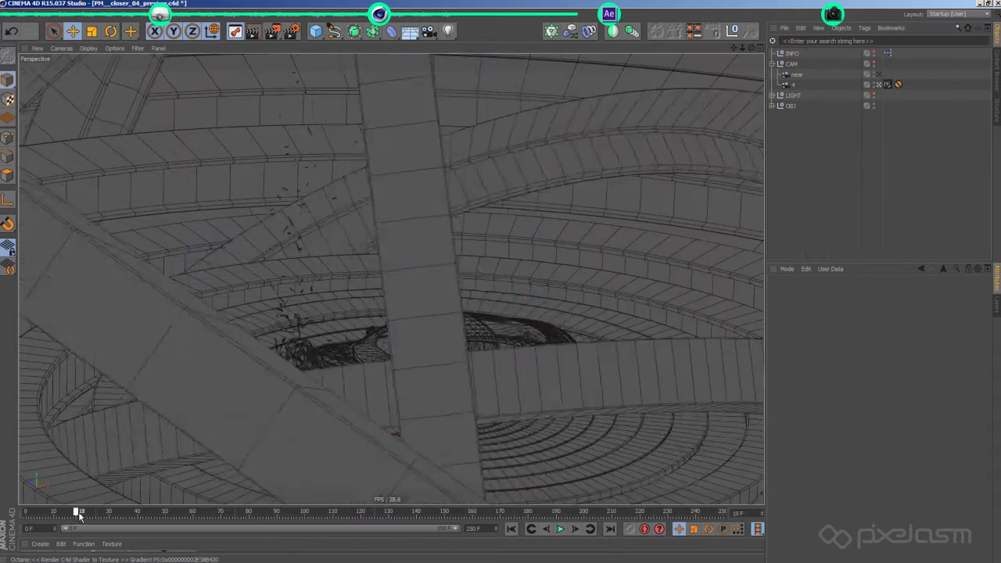
{"action": "left_click_drag", "start_coordinate": [79, 511], "coordinate": [58, 485]}
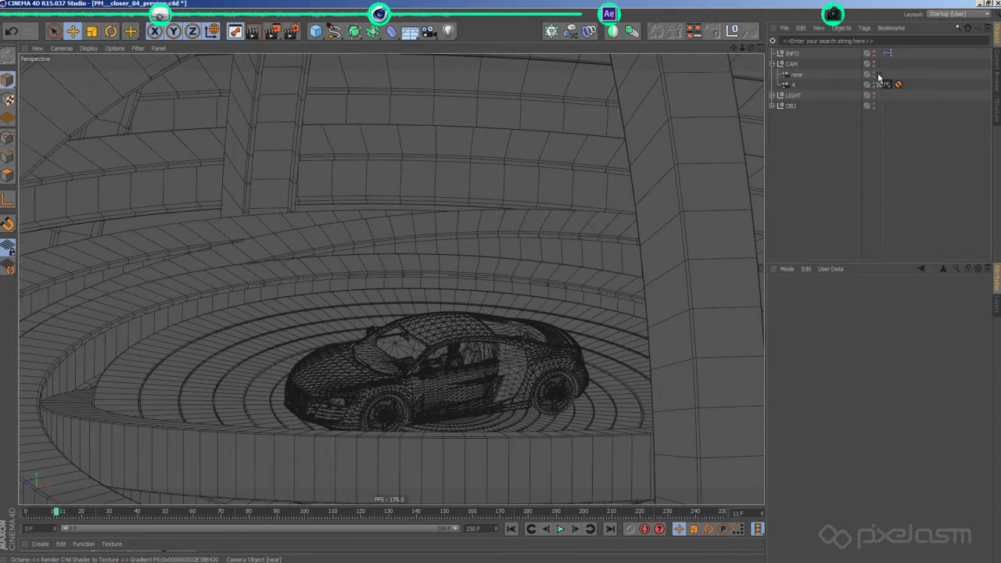
{"action": "left_click", "coordinate": [878, 74]}
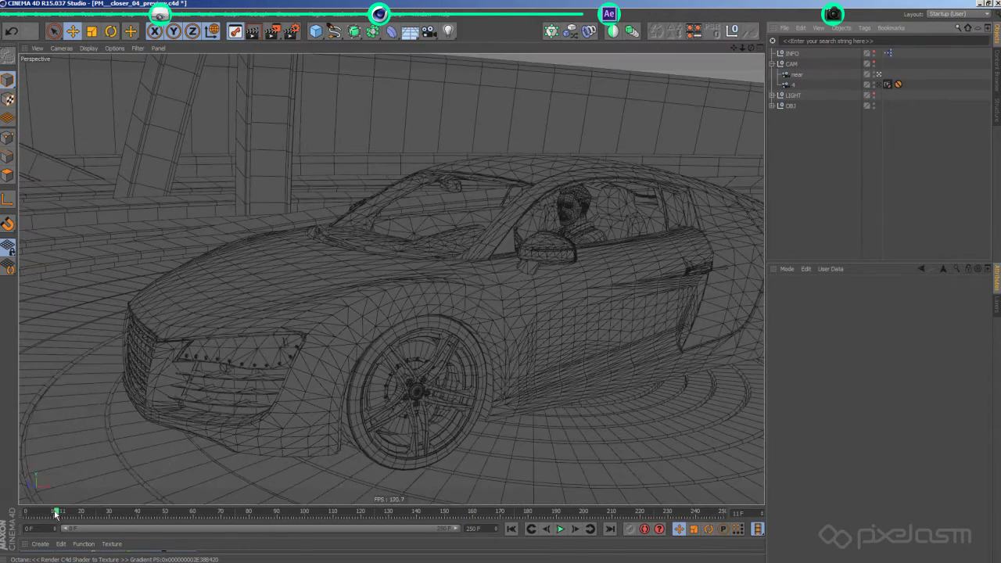
{"action": "left_click_drag", "start_coordinate": [56, 513], "coordinate": [92, 514]}
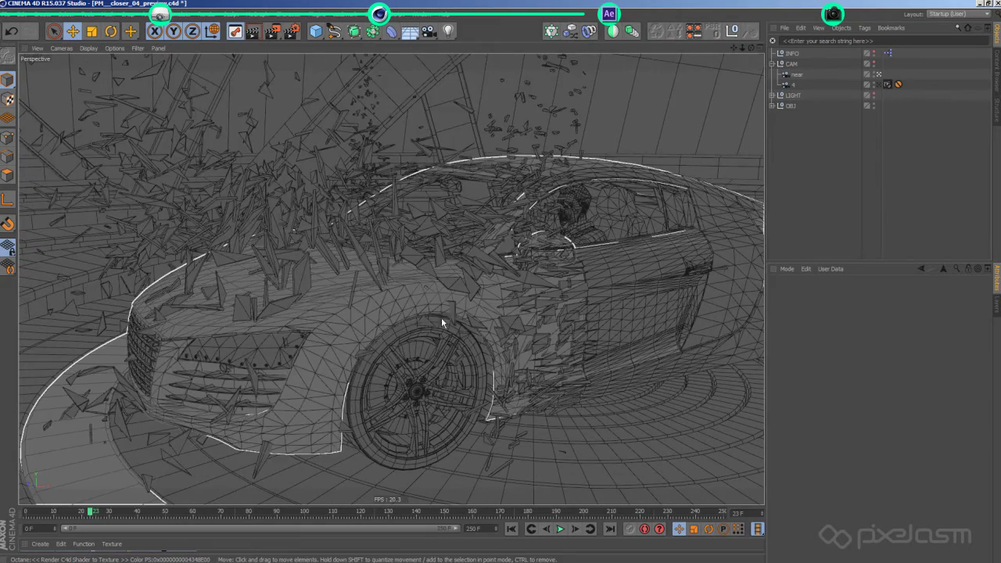
{"action": "left_click_drag", "start_coordinate": [463, 306], "coordinate": [575, 138], "text": "alt"}
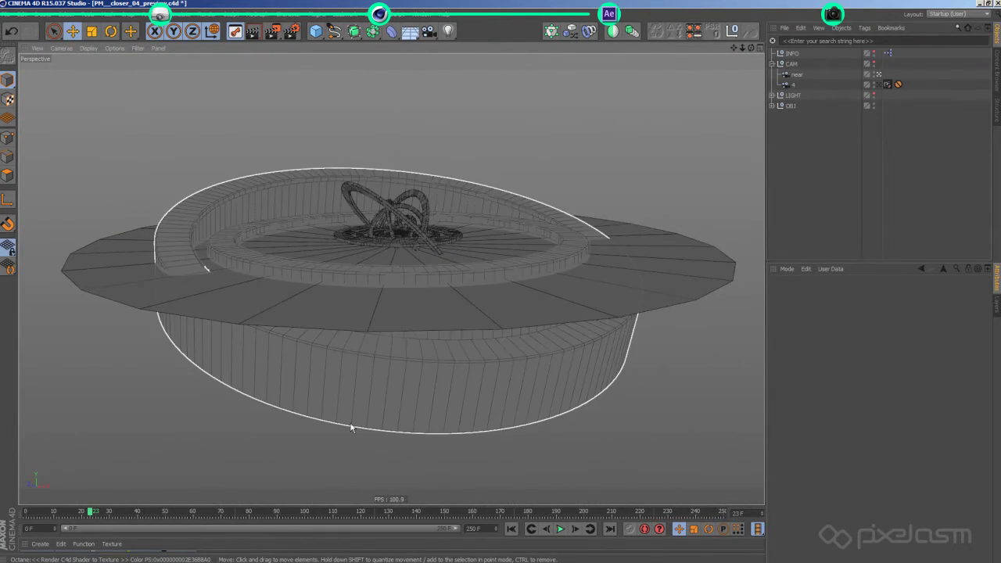
{"action": "left_click_drag", "start_coordinate": [92, 516], "coordinate": [525, 381]}
{"action": "left_click", "coordinate": [453, 245]}
{"action": "scroll", "coordinate": [474, 210], "scroll_direction": "up", "scroll_amount": 3}
{"action": "scroll", "coordinate": [474, 210], "scroll_direction": "up", "scroll_amount": 3}
{"action": "left_click_drag", "start_coordinate": [474, 210], "coordinate": [411, 312], "text": "alt"}
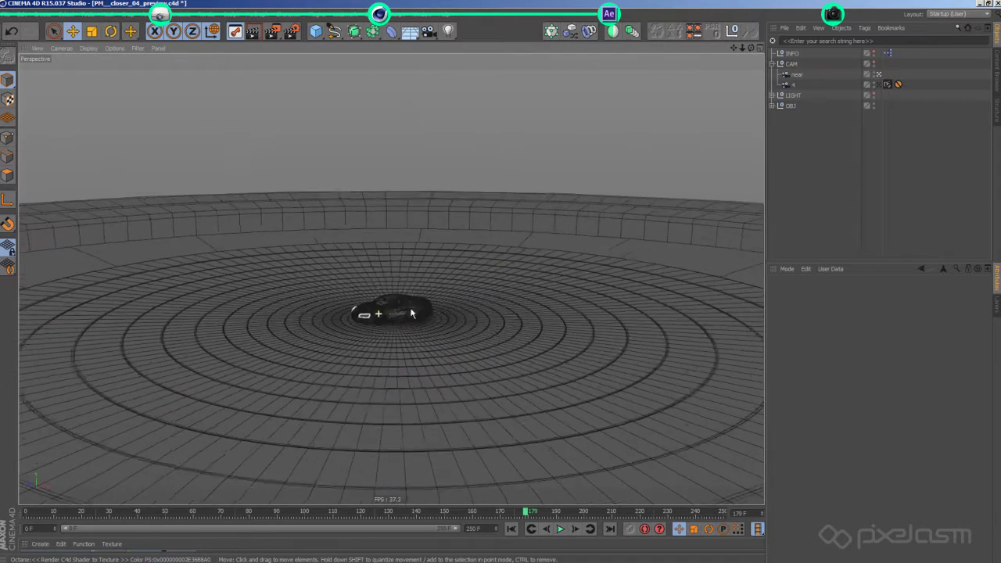
{"action": "scroll", "coordinate": [677, 245], "scroll_direction": "up", "scroll_amount": 6}
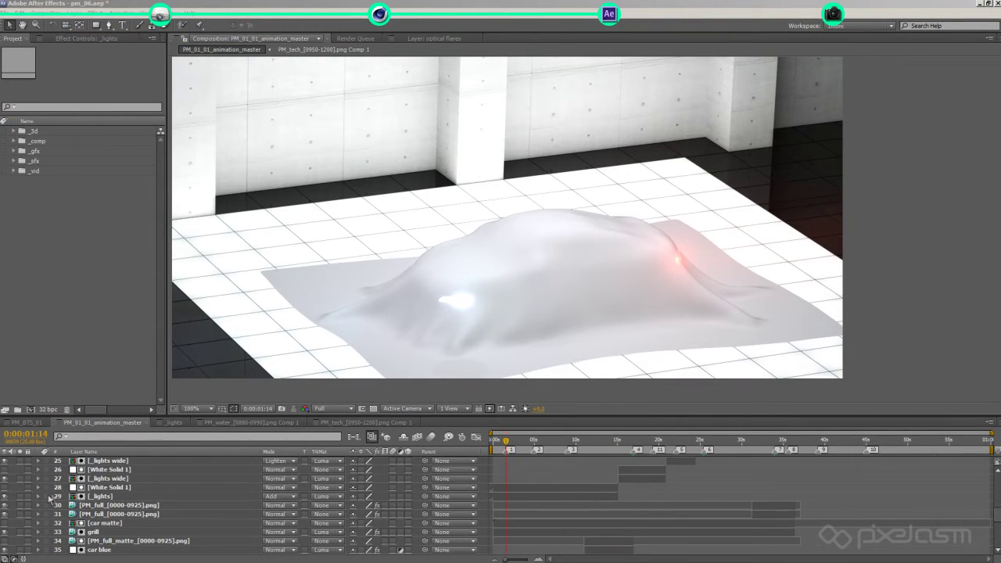
Toggle the [_lights] glow layer off and on, then move to 0:00:04:23.
{"action": "left_click", "coordinate": [5, 495]}
{"action": "left_click", "coordinate": [6, 495]}
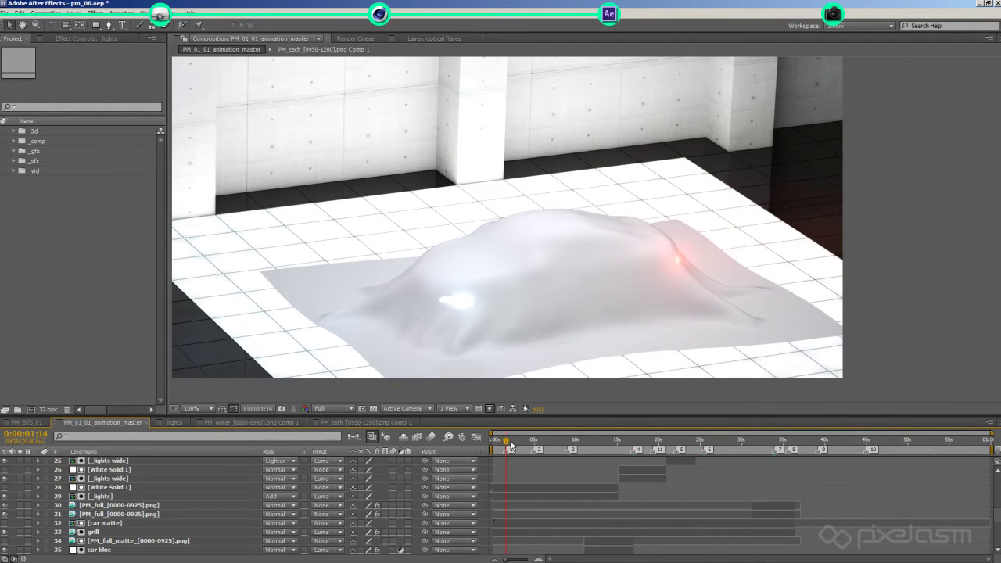
{"action": "left_click_drag", "start_coordinate": [512, 444], "coordinate": [531, 444]}
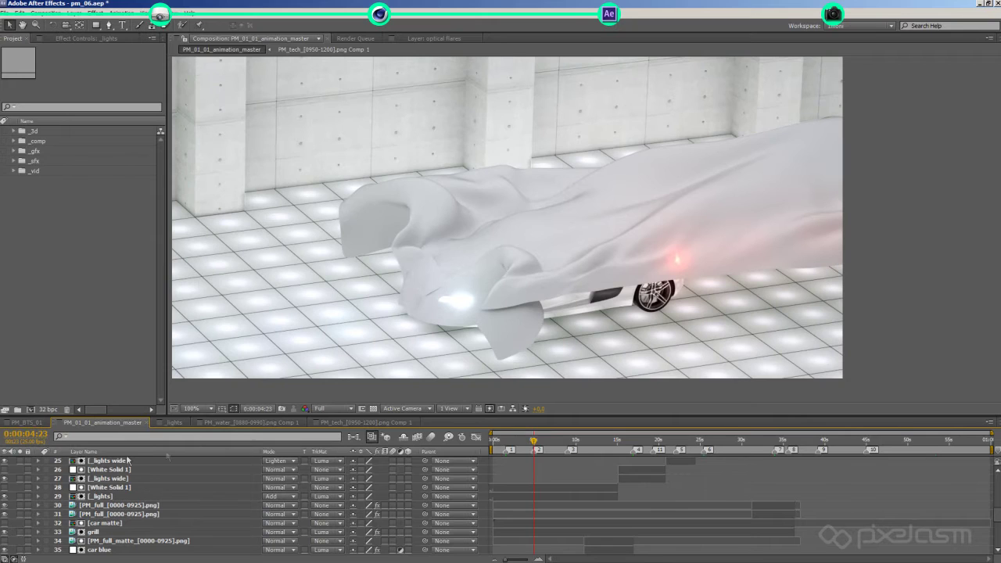
Compare the [_lights] layer off and on again, then move ahead to the dark grid scene.
{"action": "left_click", "coordinate": [5, 497]}
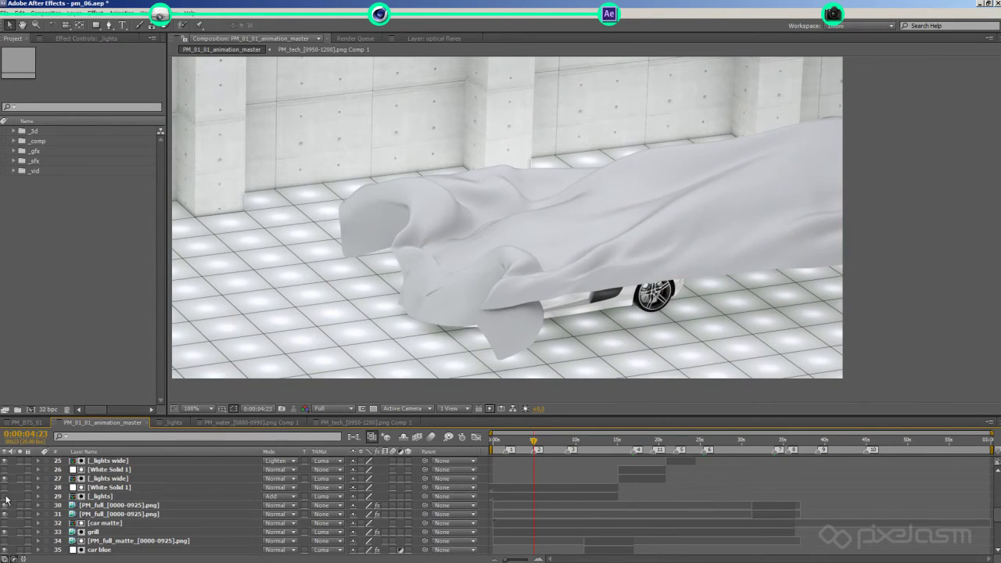
{"action": "left_click", "coordinate": [6, 496]}
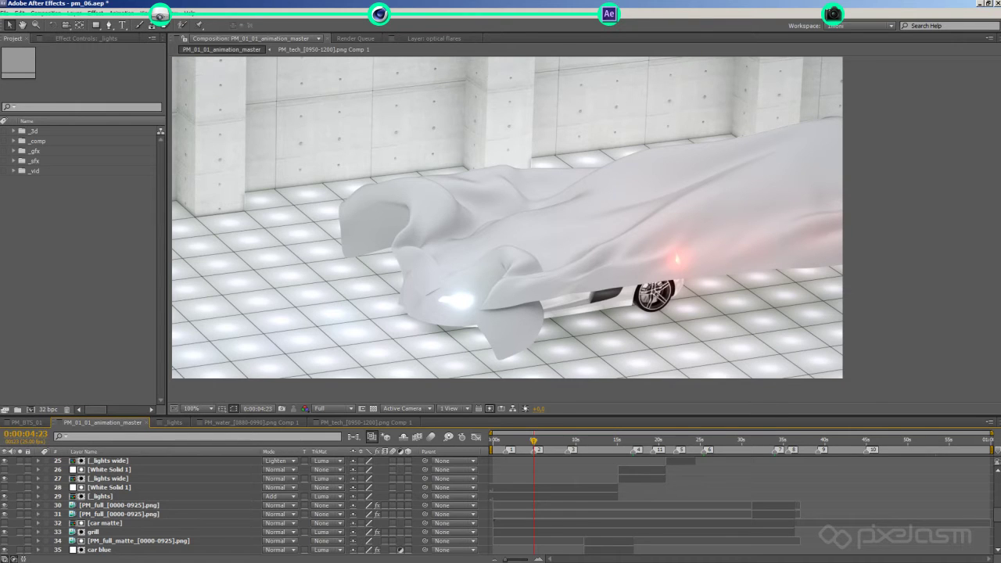
{"action": "left_click_drag", "start_coordinate": [569, 443], "coordinate": [635, 443]}
{"action": "key", "text": "Tab"}
{"action": "left_click", "coordinate": [518, 481]}
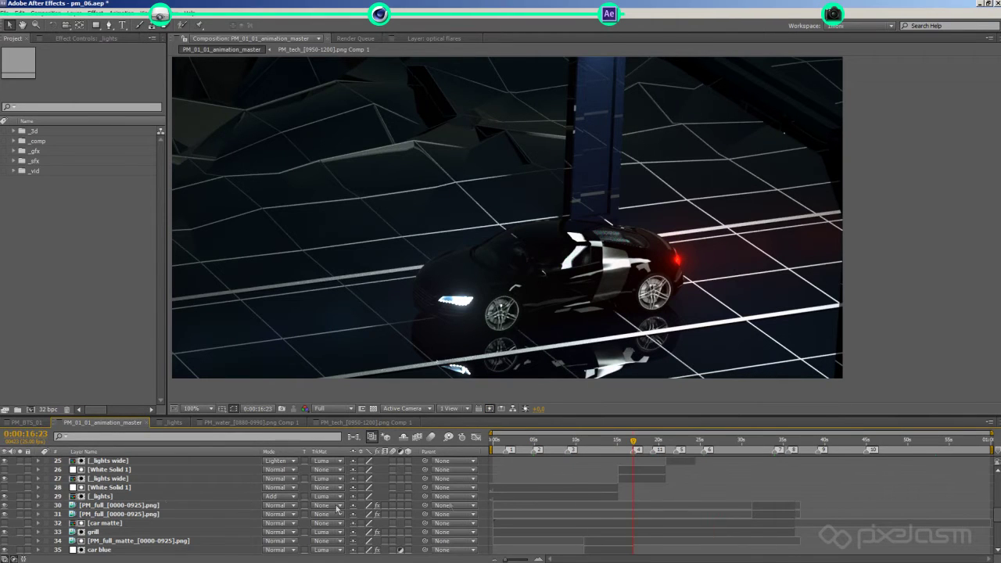
{"action": "left_click", "coordinate": [5, 481]}
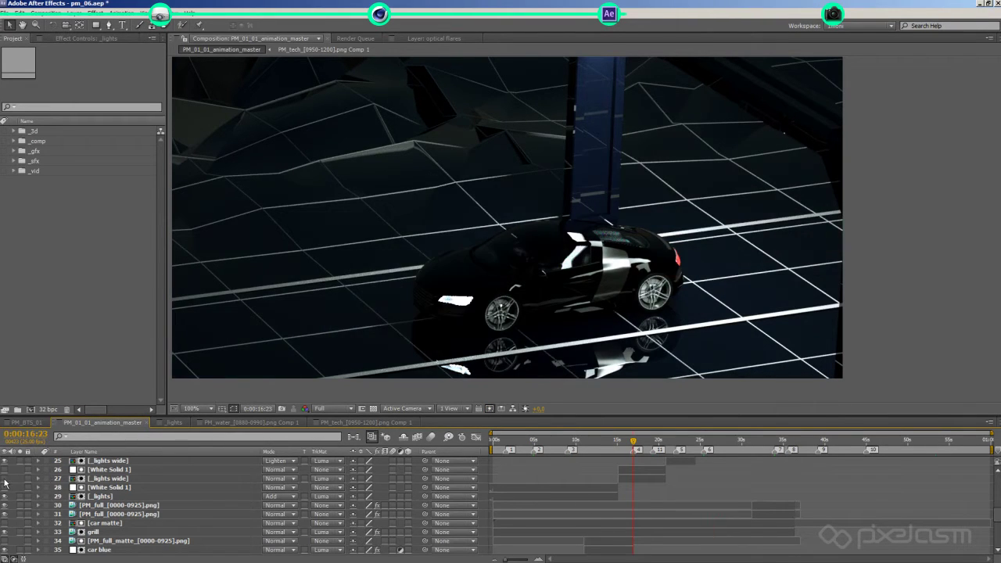
{"action": "left_click", "coordinate": [4, 481]}
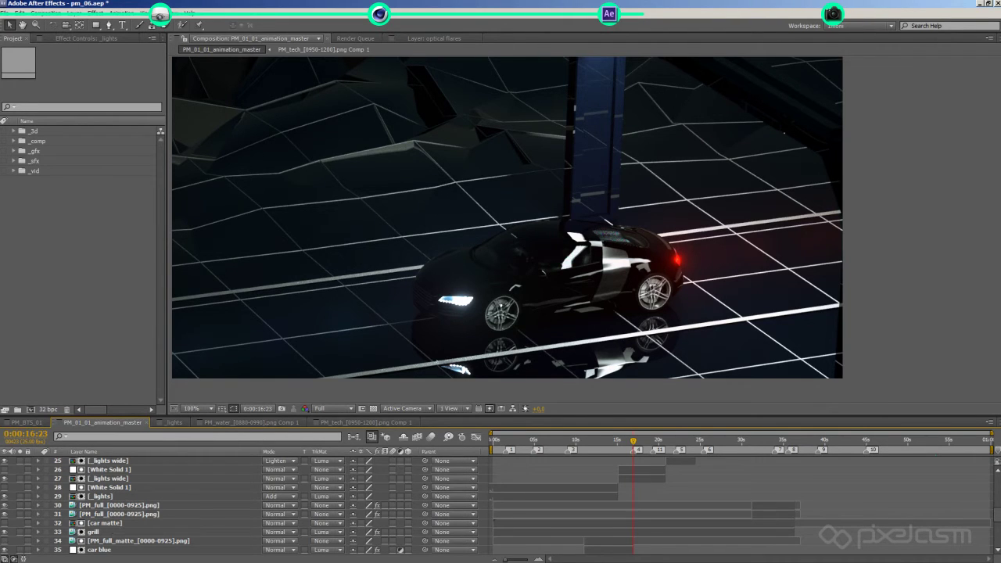
{"action": "left_click", "coordinate": [569, 450]}
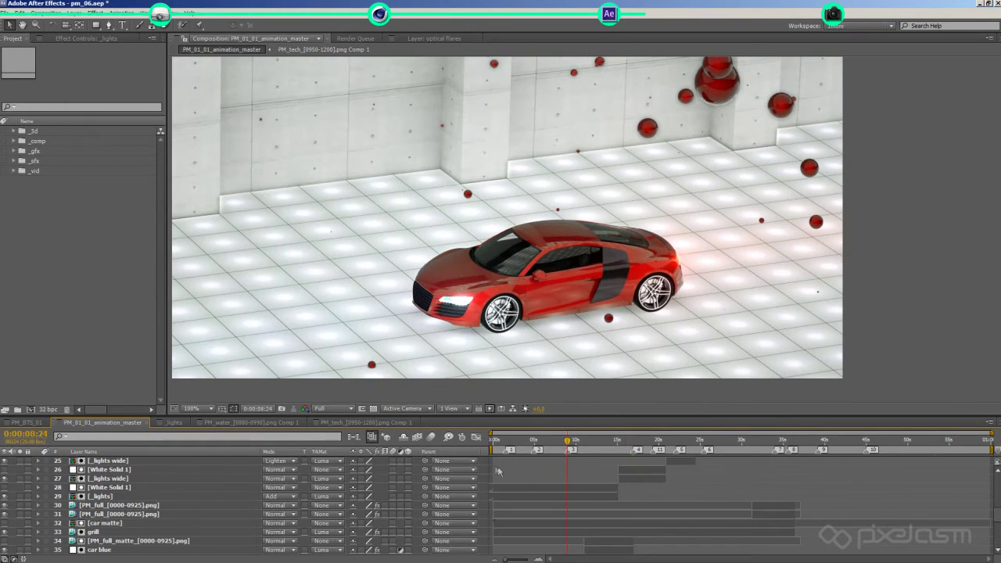
{"action": "scroll", "coordinate": [300, 496], "scroll_direction": "down", "scroll_amount": 2}
{"action": "left_click", "coordinate": [4, 514]}
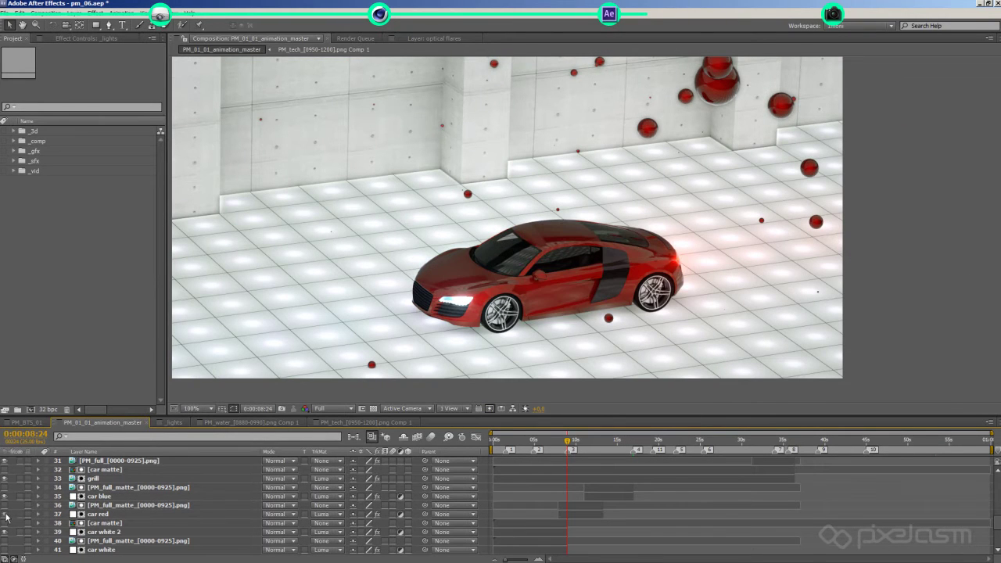
{"action": "left_click", "coordinate": [5, 514]}
{"action": "left_click", "coordinate": [5, 514]}
{"action": "left_click", "coordinate": [5, 513]}
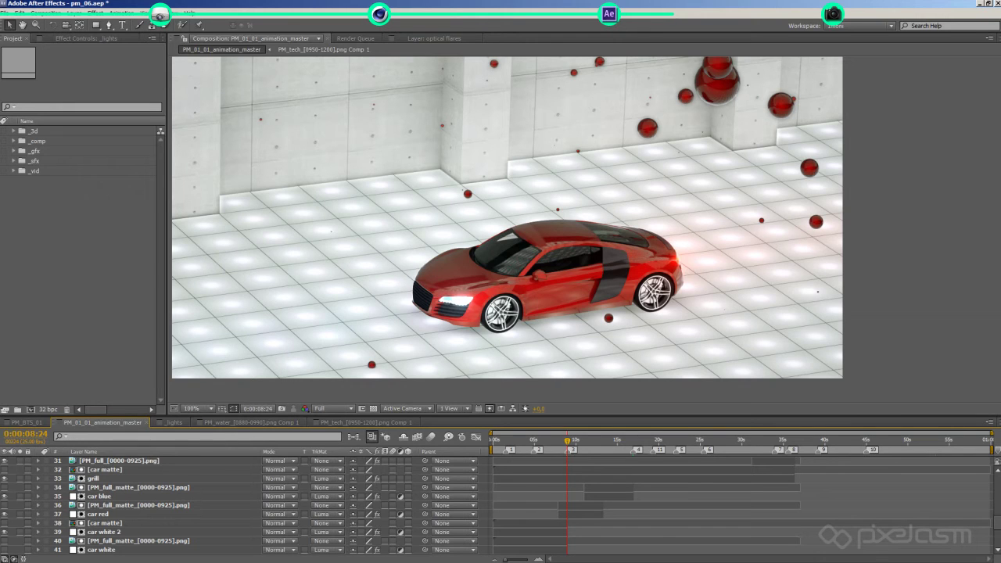
{"action": "left_click_drag", "start_coordinate": [567, 442], "coordinate": [703, 444]}
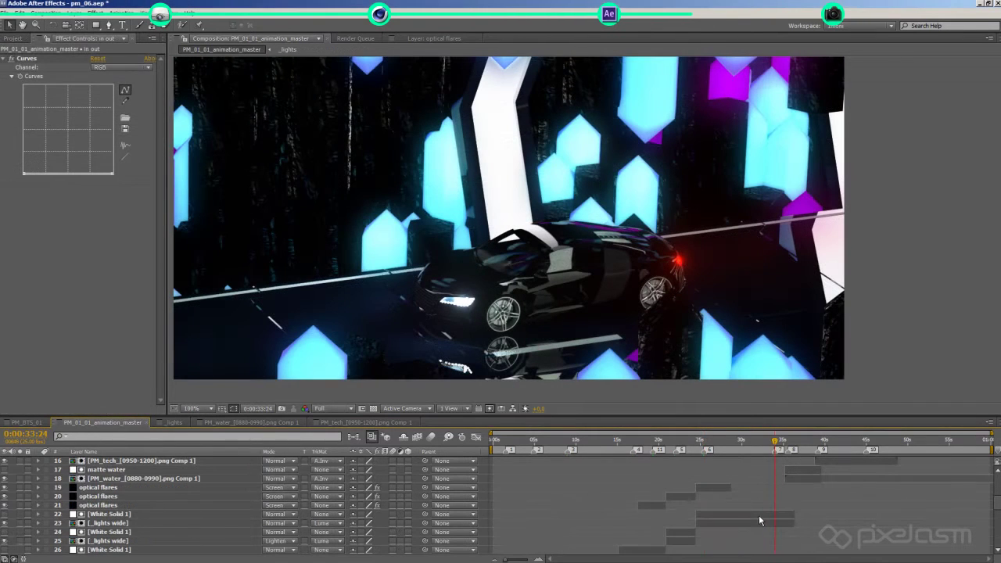
{"action": "left_click", "coordinate": [757, 514]}
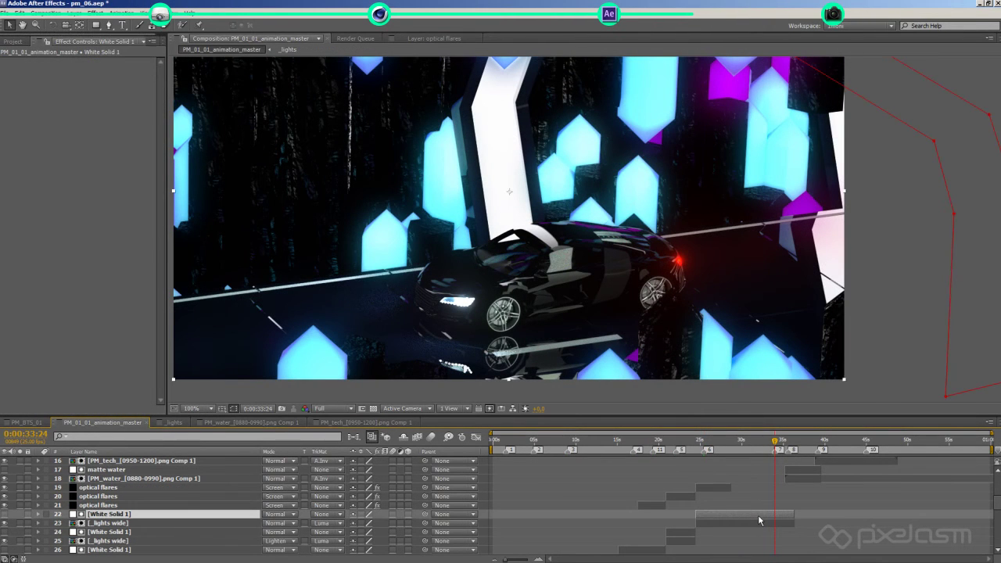
{"action": "scroll", "coordinate": [757, 514], "scroll_direction": "down", "scroll_amount": 3}
{"action": "left_click", "coordinate": [767, 506]}
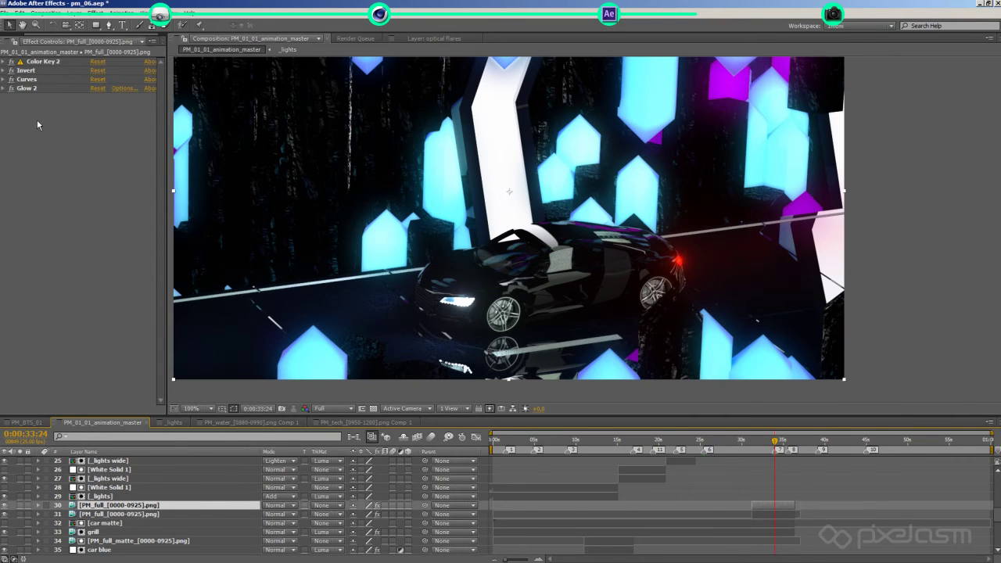
{"action": "left_click", "coordinate": [21, 505]}
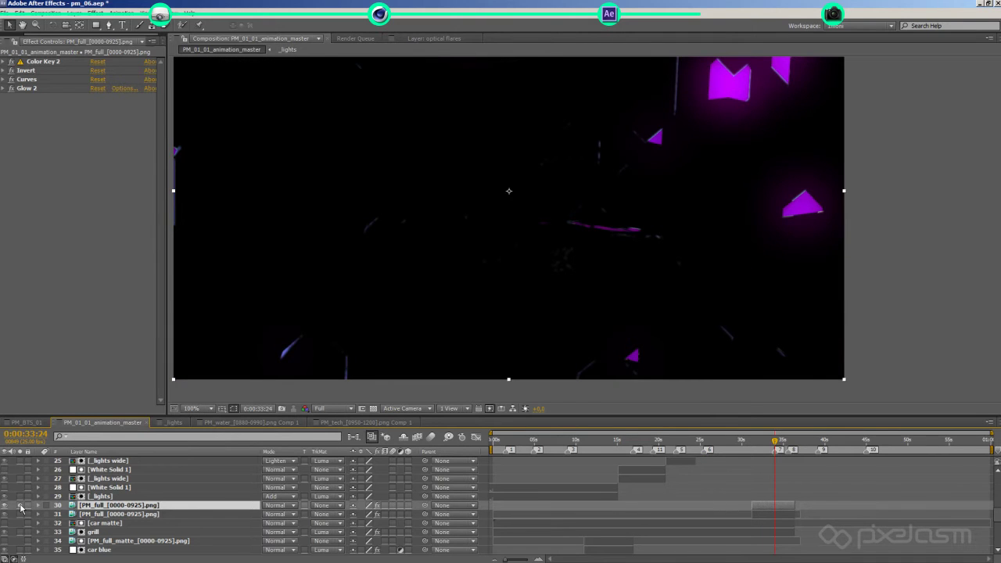
{"action": "left_click", "coordinate": [21, 505]}
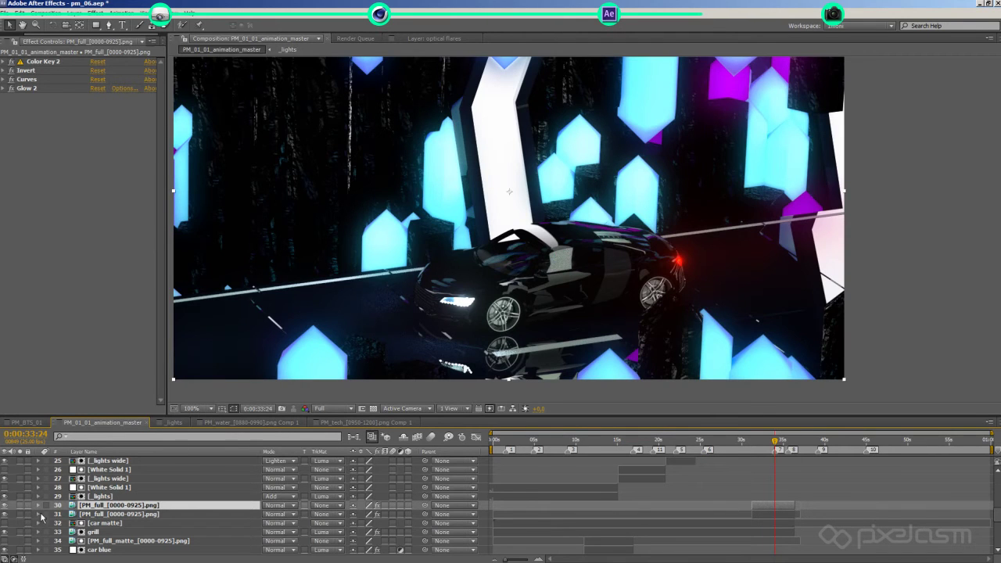
{"action": "left_click", "coordinate": [102, 514]}
{"action": "left_click", "coordinate": [21, 514]}
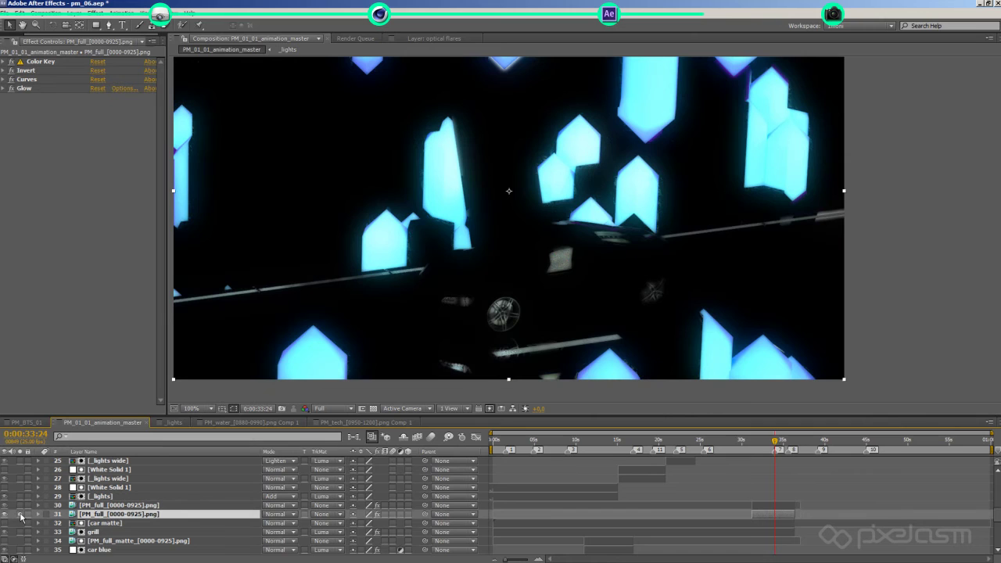
{"action": "left_click", "coordinate": [20, 514]}
{"action": "left_click", "coordinate": [21, 514]}
{"action": "left_click", "coordinate": [21, 514]}
{"action": "left_click", "coordinate": [747, 484]}
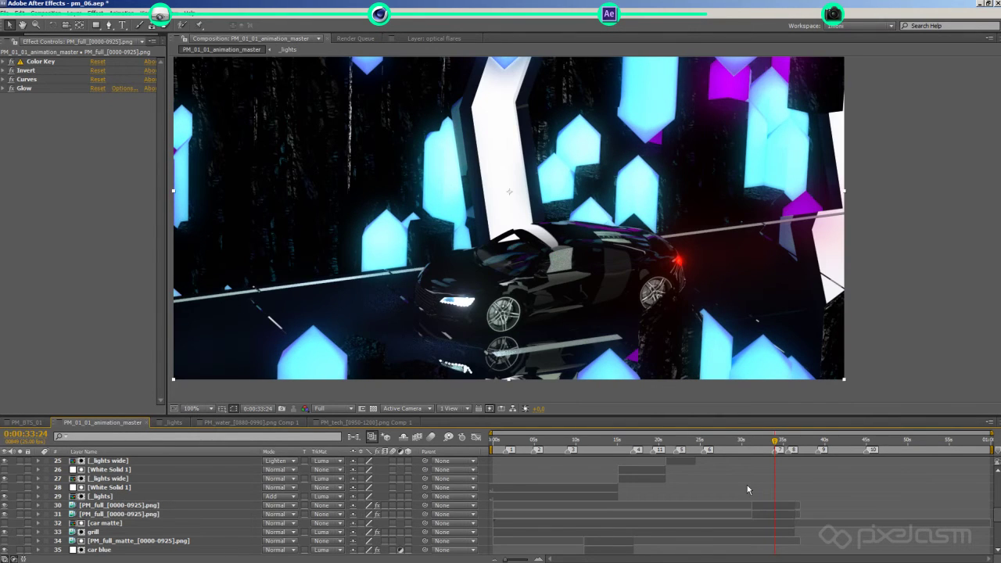
Move the master comp time from 0:00:34:10 forward to the yellow car water shot.
{"action": "left_click", "coordinate": [781, 442]}
{"action": "left_click_drag", "start_coordinate": [780, 442], "coordinate": [791, 443]}
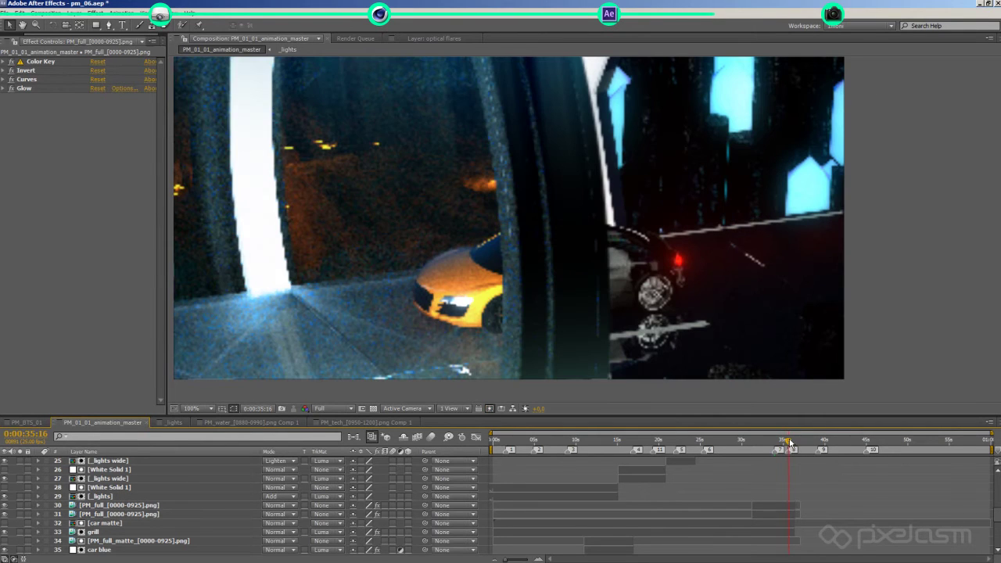
{"action": "scroll", "coordinate": [806, 505], "scroll_direction": "up", "scroll_amount": 6}
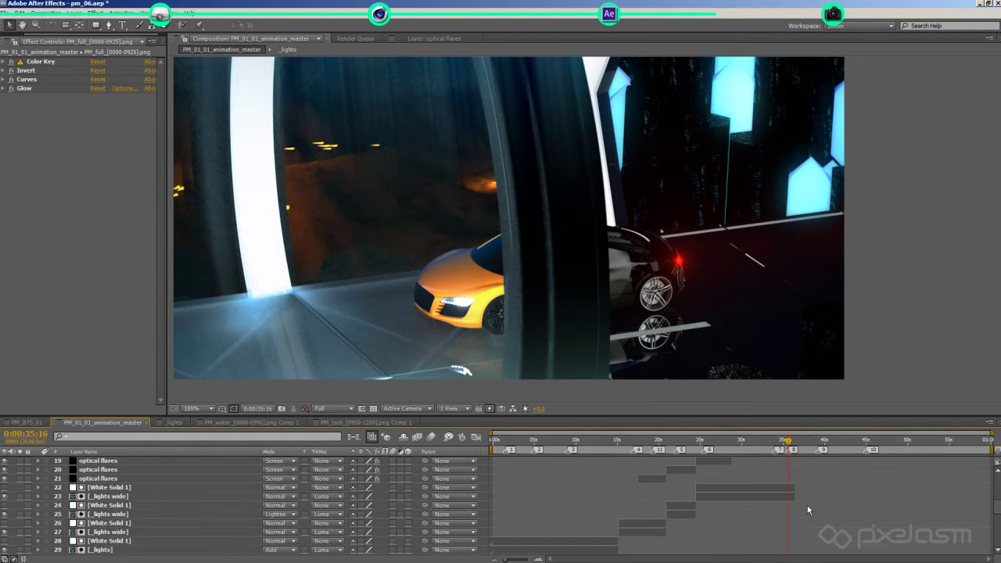
Select the matte water layer, step three frames forward, and open the PM_water precomp.
{"action": "left_click", "coordinate": [799, 505]}
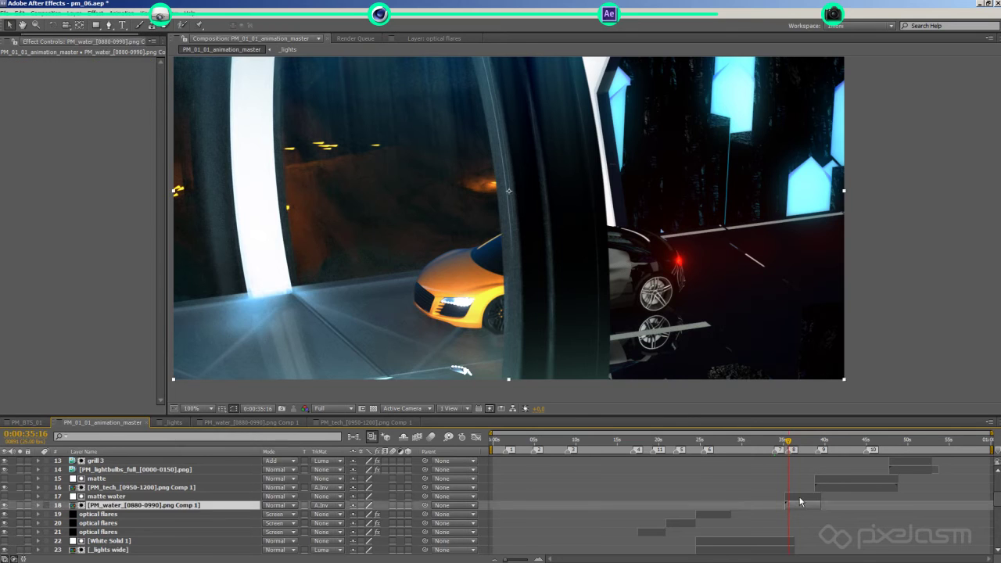
{"action": "left_click", "coordinate": [791, 494]}
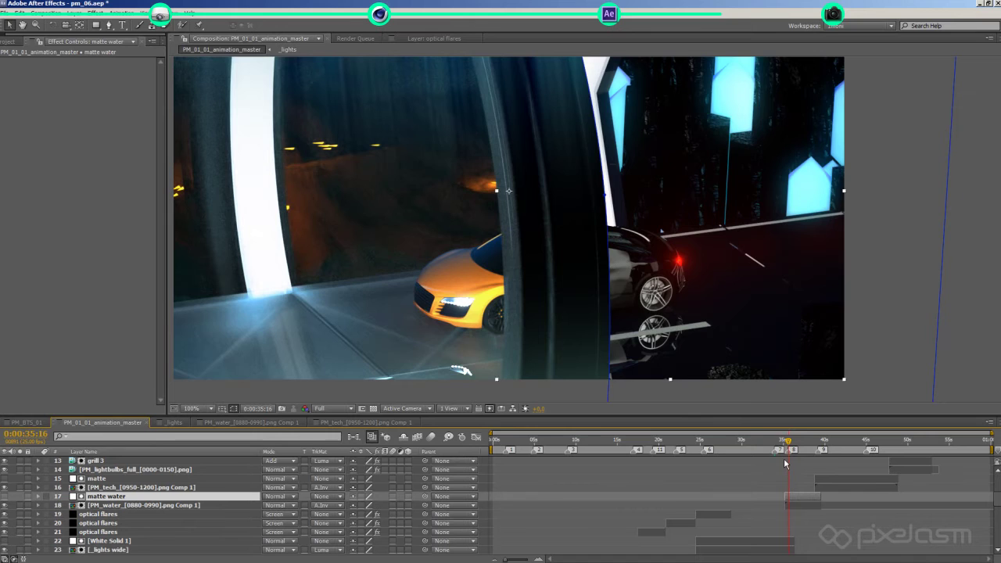
{"action": "key", "text": "Page_Down"}
{"action": "key", "text": "Page_Down"}
{"action": "key", "text": "Page_Down"}
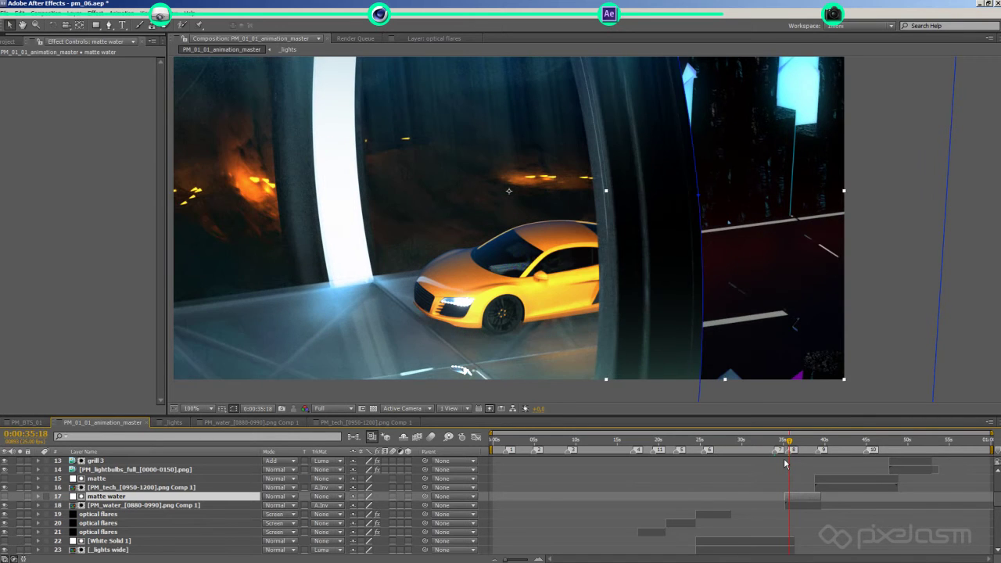
{"action": "key", "text": "Page_Down"}
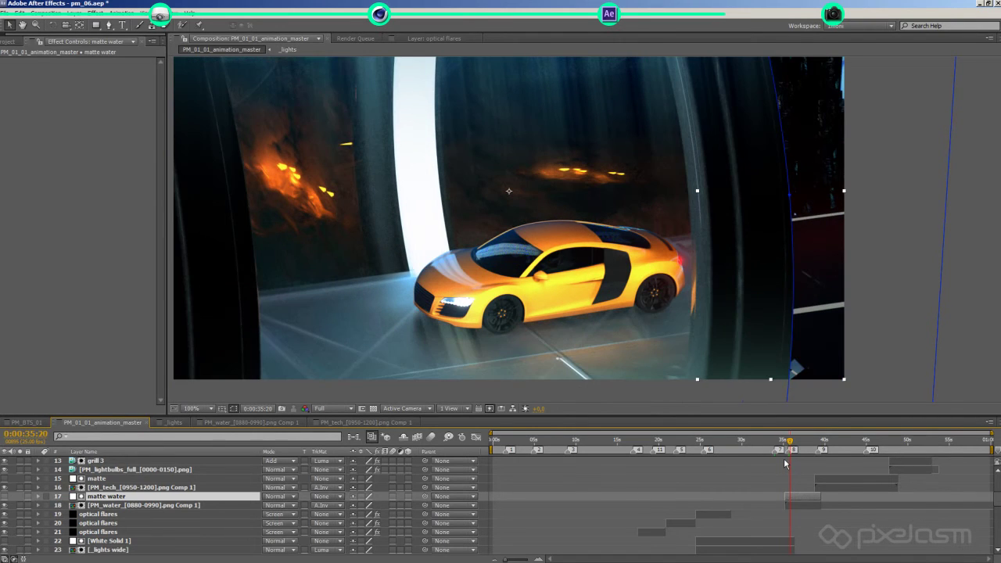
{"action": "key", "text": "Page_Down"}
{"action": "double_click", "coordinate": [801, 505]}
Drag the layer 12 water shine shape down so its curve dips into the shot.
{"action": "left_click", "coordinate": [106, 541]}
{"action": "left_click", "coordinate": [105, 532]}
{"action": "left_click", "coordinate": [106, 541]}
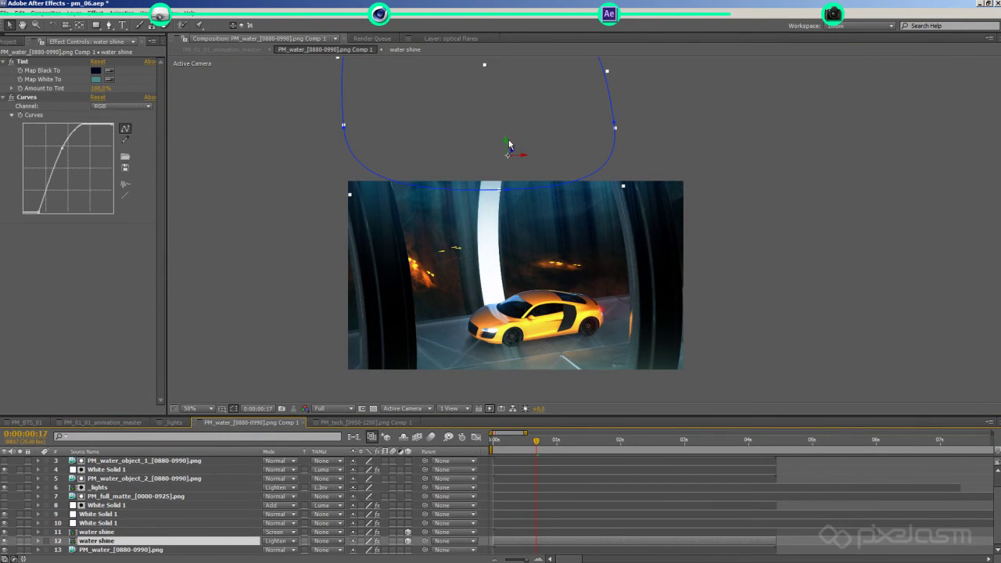
{"action": "left_click_drag", "start_coordinate": [508, 146], "coordinate": [510, 173]}
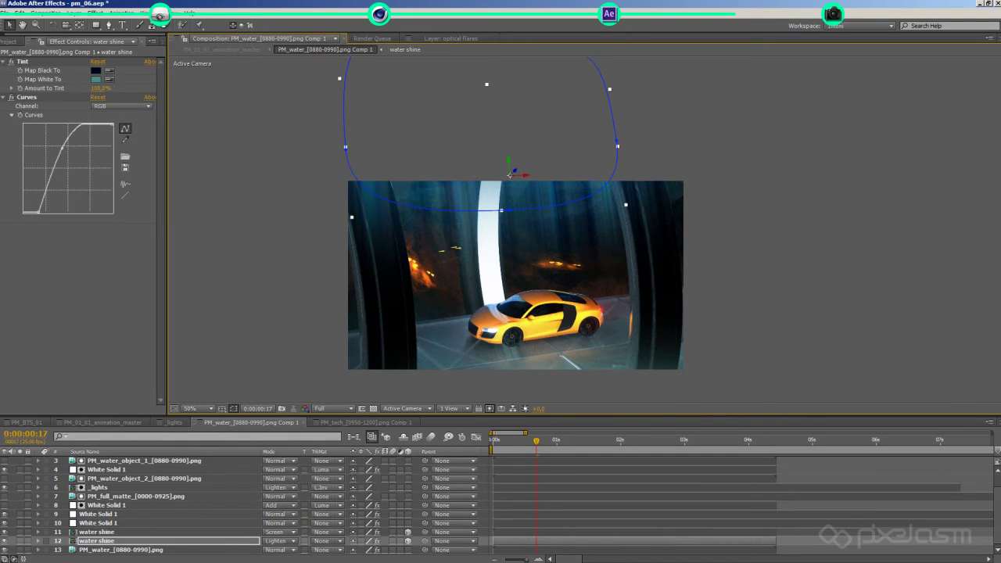
Compare the shot with White Solid 1's blue-to-cyan Ramp hidden and shown, then select _lights.
{"action": "left_click", "coordinate": [512, 344]}
{"action": "scroll", "coordinate": [512, 352], "scroll_direction": "up", "scroll_amount": 2}
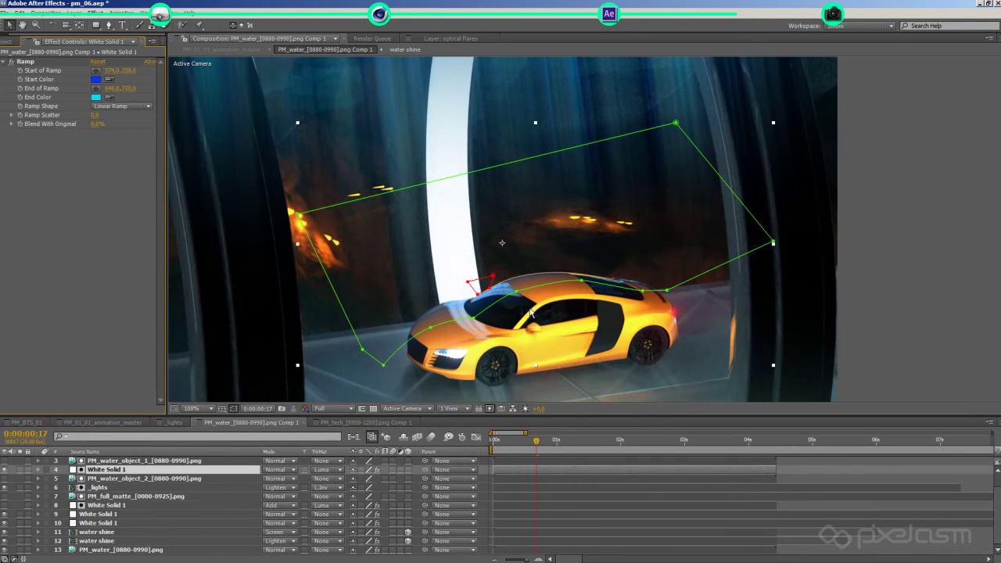
{"action": "left_click_drag", "start_coordinate": [570, 251], "coordinate": [615, 249]}
{"action": "left_click", "coordinate": [4, 469]}
{"action": "left_click", "coordinate": [4, 469]}
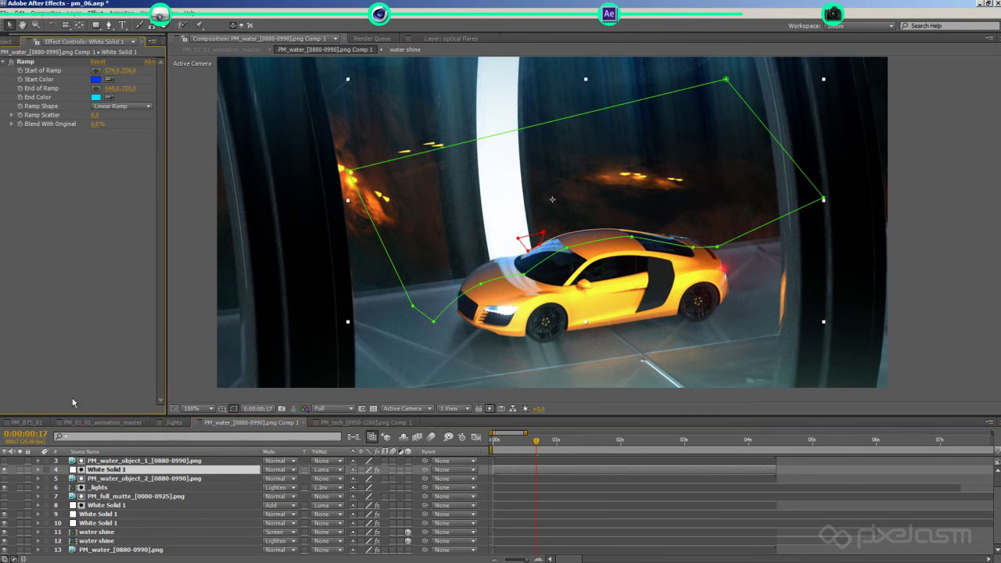
{"action": "left_click", "coordinate": [111, 487]}
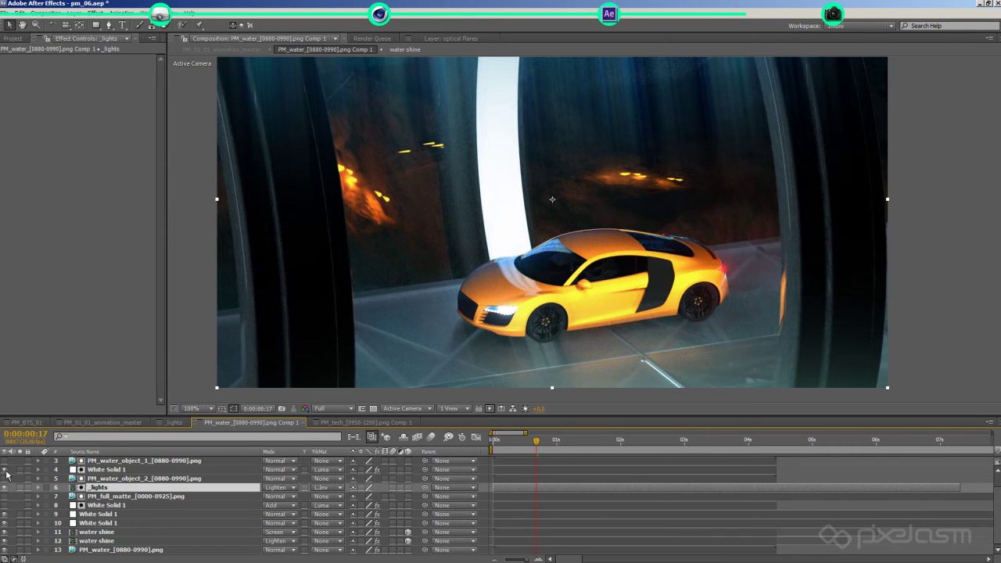
In the master comp, play from 0:00:38:05 and scrub ahead to the sparks shot.
{"action": "left_click", "coordinate": [101, 423]}
{"action": "left_click_drag", "start_coordinate": [796, 442], "coordinate": [813, 447]}
{"action": "key", "text": "space"}
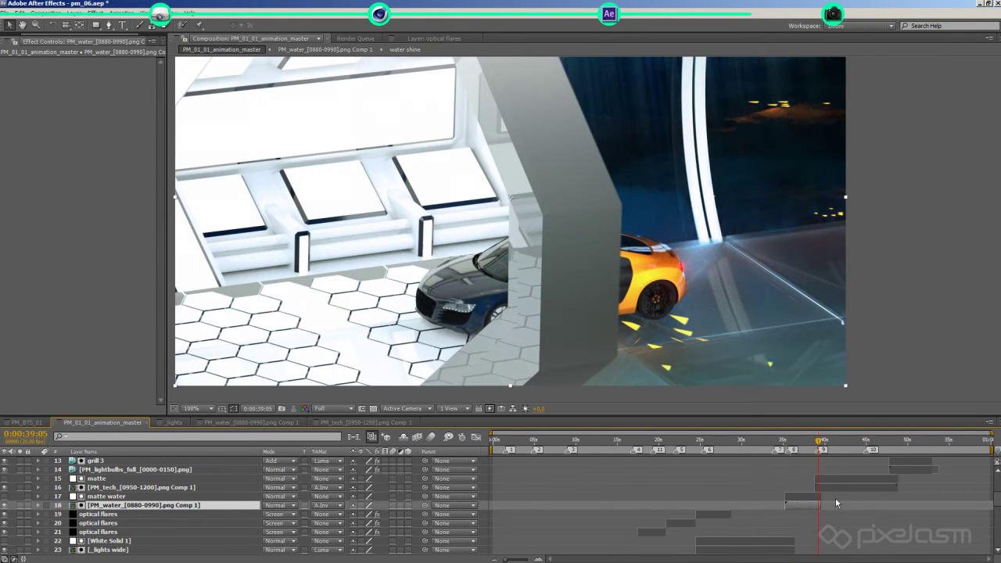
{"action": "left_click_drag", "start_coordinate": [830, 442], "coordinate": [865, 443]}
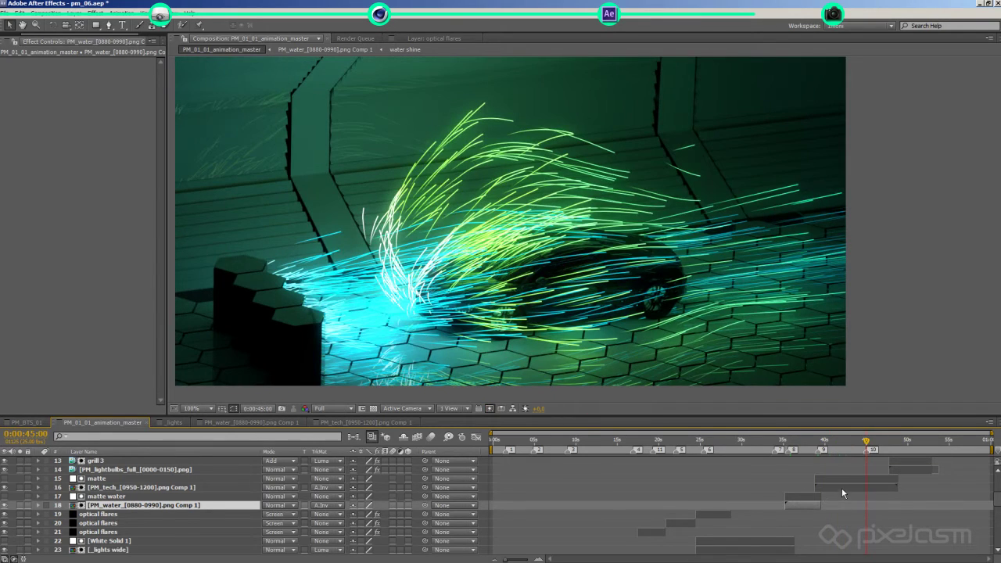
Check White Solid 1's Glow in the PM_tech precomp at 100%, then return to the master comp at 0:00:49:17.
{"action": "double_click", "coordinate": [842, 488]}
{"action": "key", "text": "period"}
{"action": "key", "text": "period"}
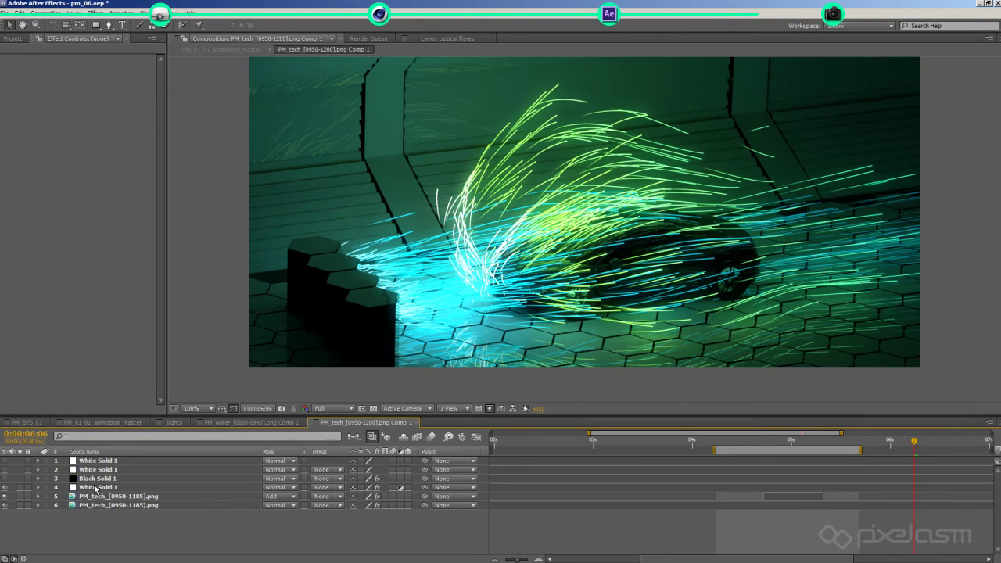
{"action": "left_click", "coordinate": [95, 487]}
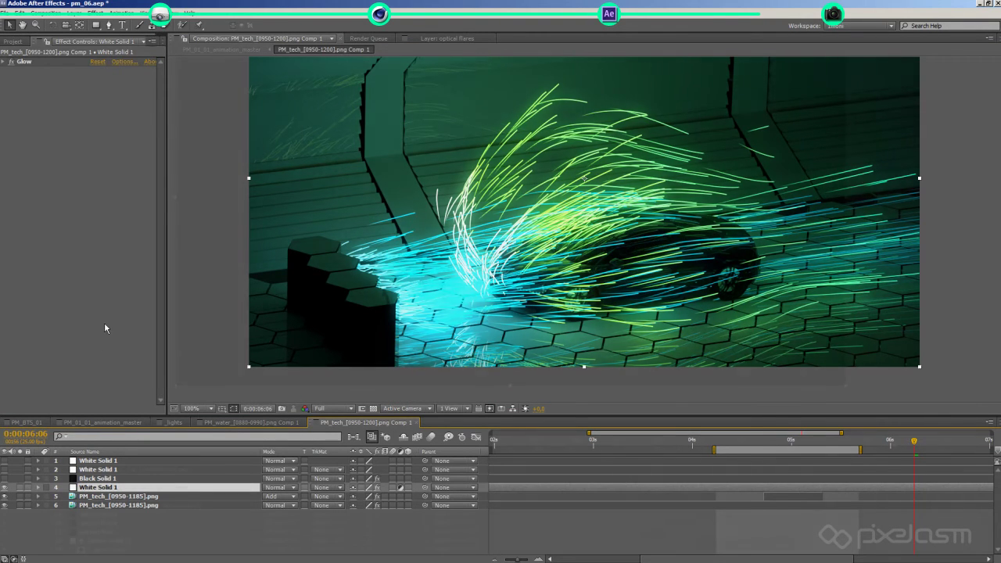
{"action": "left_click", "coordinate": [102, 422]}
{"action": "left_click", "coordinate": [905, 443]}
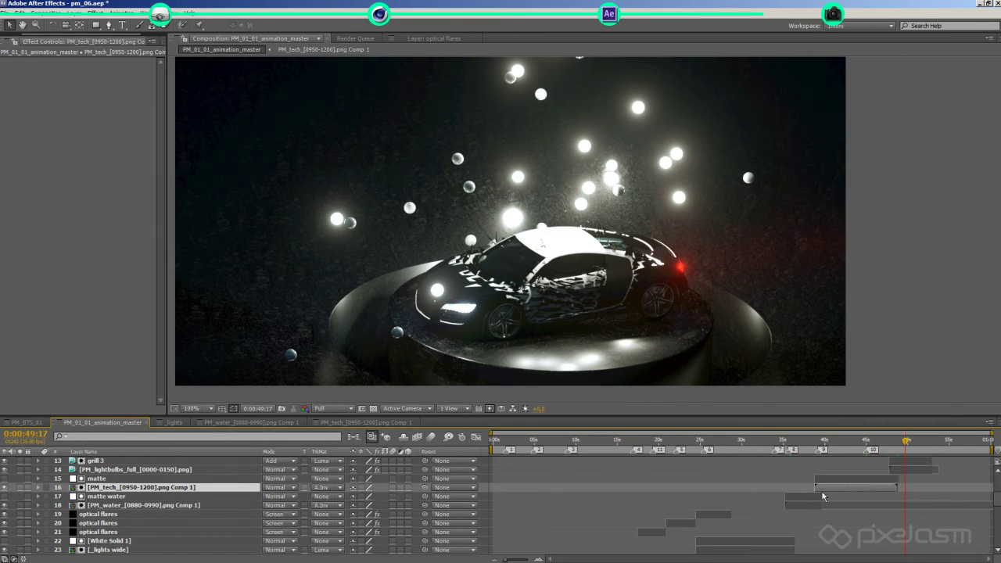
{"action": "scroll", "coordinate": [829, 495], "scroll_direction": "up", "scroll_amount": 3}
{"action": "left_click", "coordinate": [909, 479]}
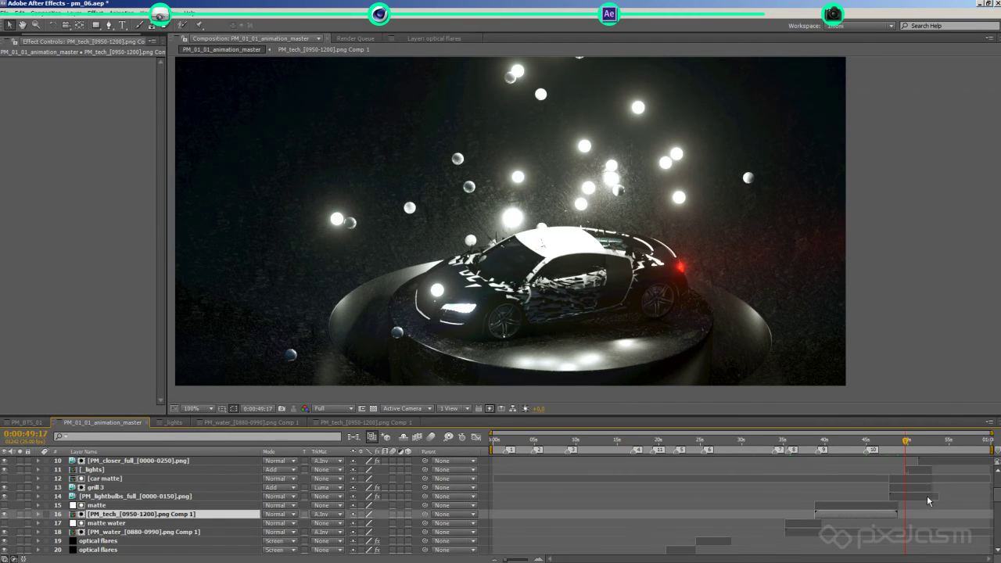
{"action": "left_click", "coordinate": [92, 487]}
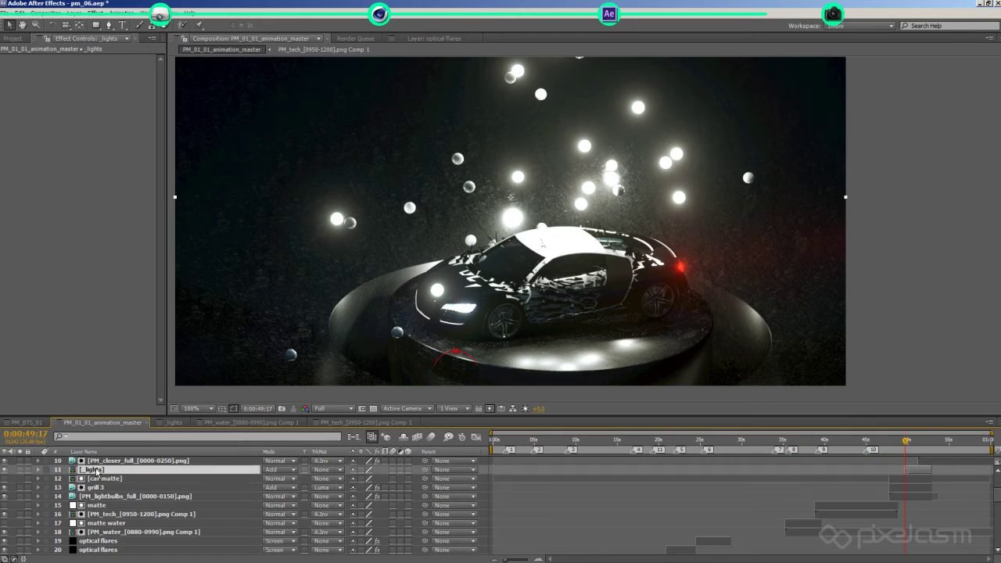
{"action": "left_click", "coordinate": [4, 469]}
{"action": "left_click", "coordinate": [5, 469]}
{"action": "left_click", "coordinate": [33, 488]}
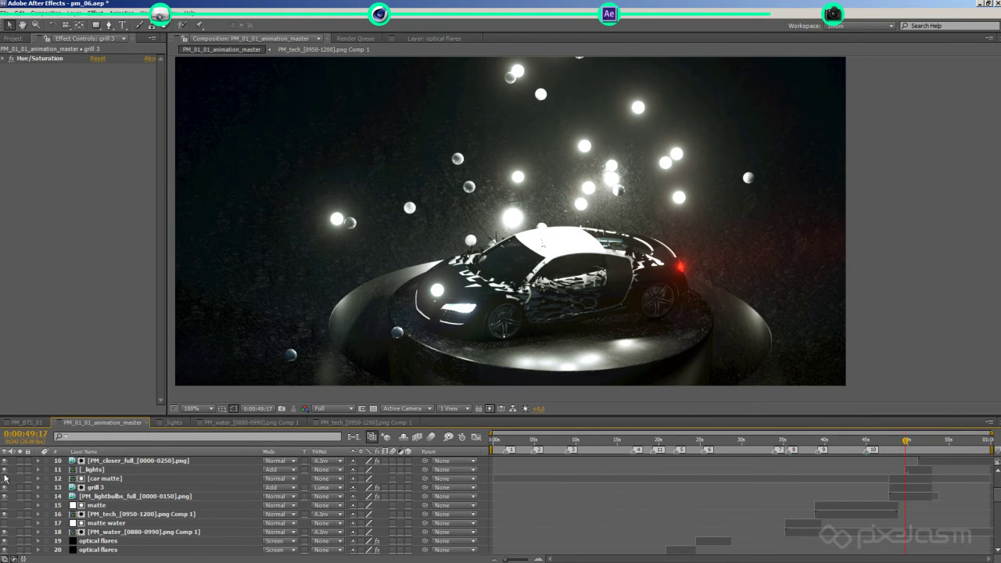
{"action": "left_click", "coordinate": [4, 469]}
{"action": "left_click", "coordinate": [4, 469]}
{"action": "left_click", "coordinate": [5, 470]}
{"action": "left_click", "coordinate": [5, 469]}
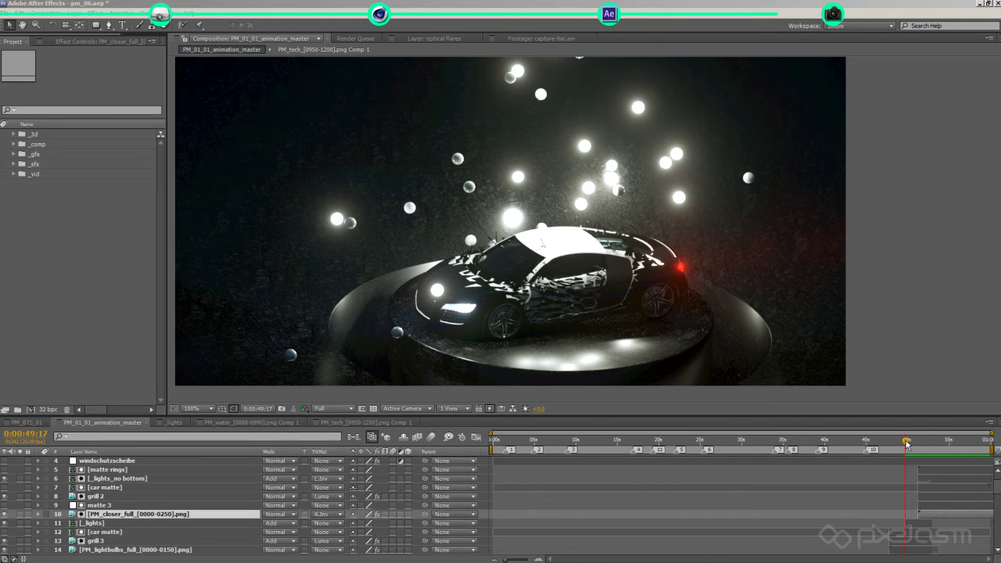
Go to 0:00:55:11, compare layer 10 with its effects toggled off and on, and set 8 bpc.
{"action": "left_click_drag", "start_coordinate": [907, 442], "coordinate": [953, 430]}
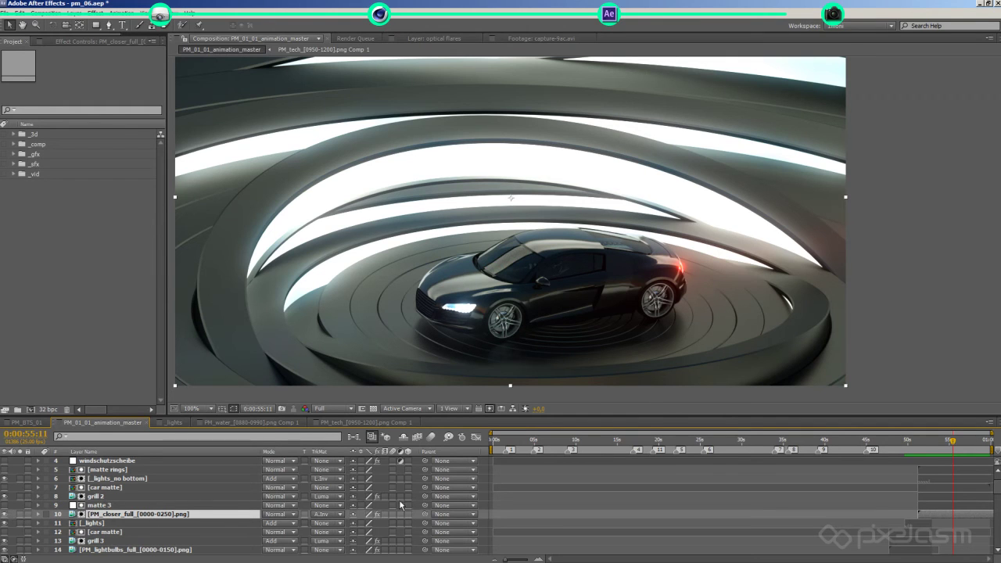
{"action": "left_click", "coordinate": [377, 515]}
{"action": "left_click", "coordinate": [376, 515]}
{"action": "left_click", "coordinate": [376, 515]}
{"action": "left_click", "coordinate": [377, 515]}
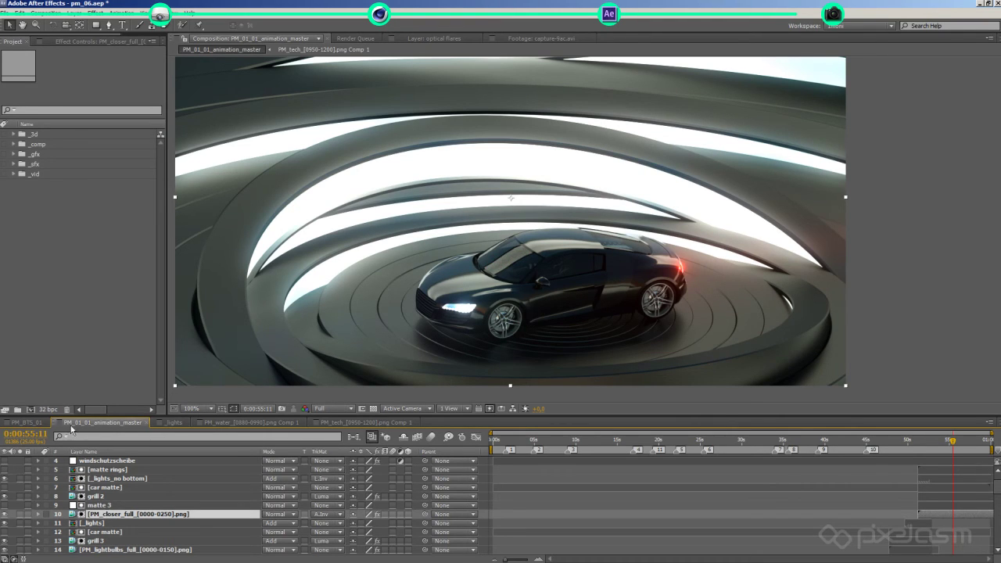
{"action": "left_click", "coordinate": [46, 410], "text": "alt"}
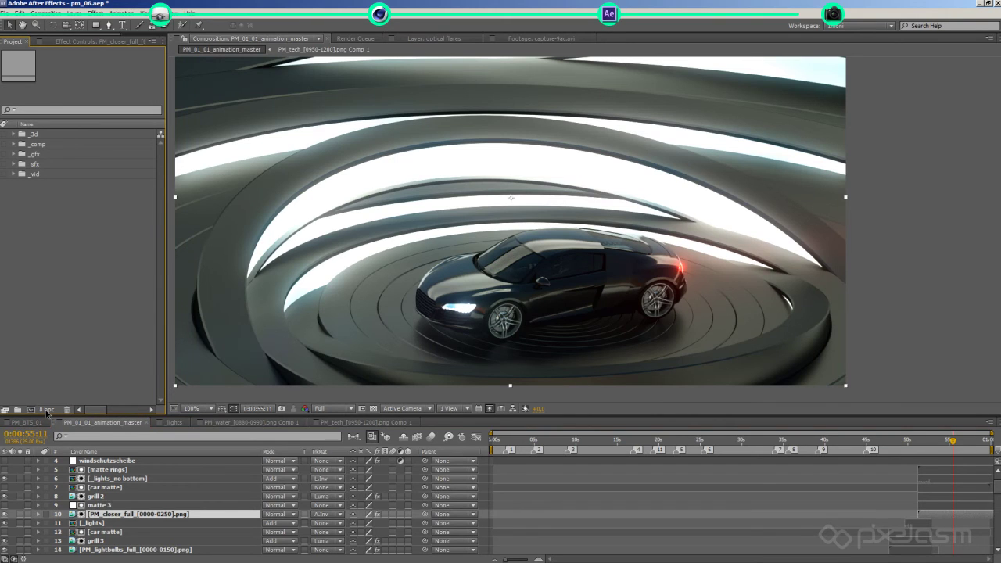